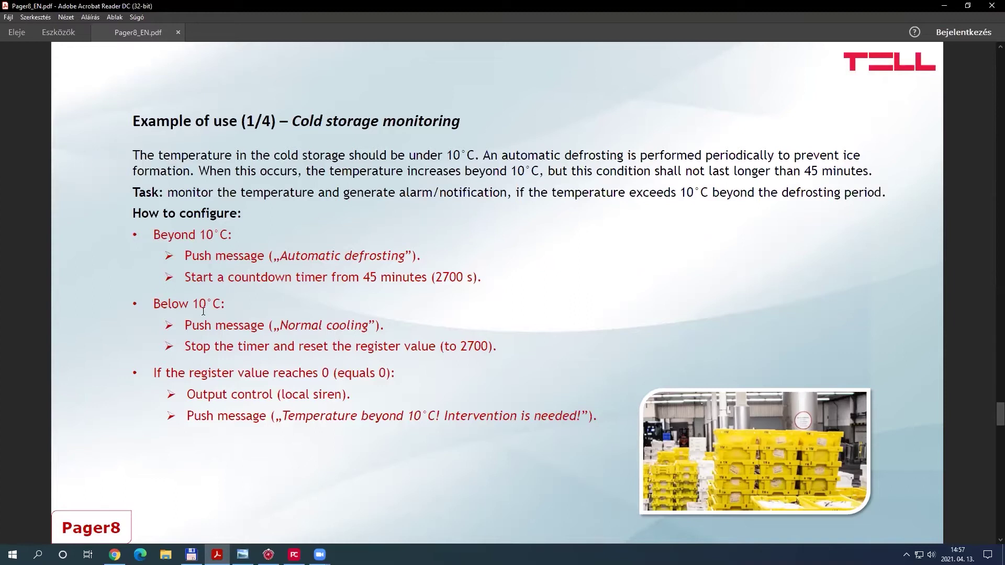
# - Switch to Pager Control, arranged as a smaller window beside the PDF instructions, and open its event settings
pyautogui.click(294, 555)
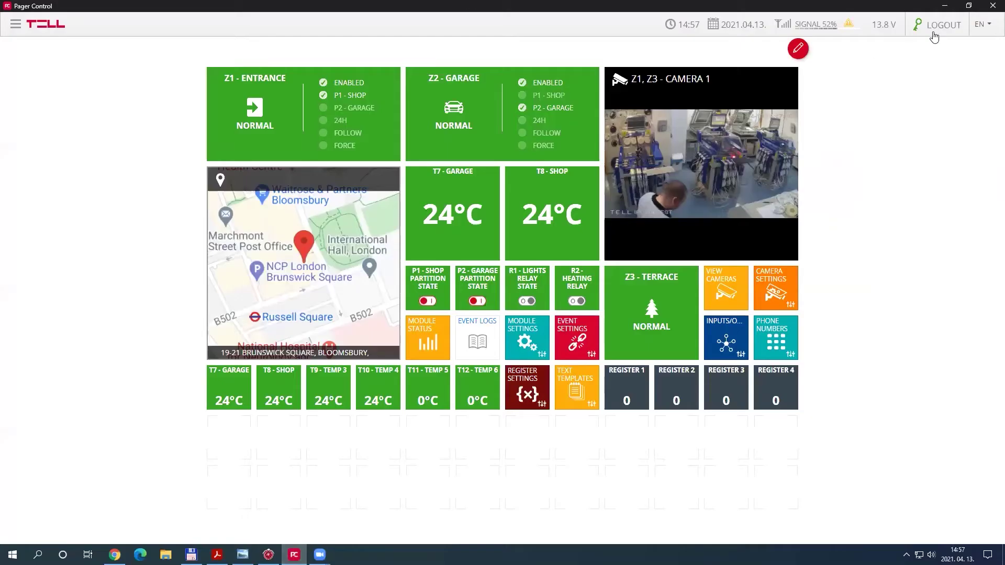
pyautogui.click(968, 5)
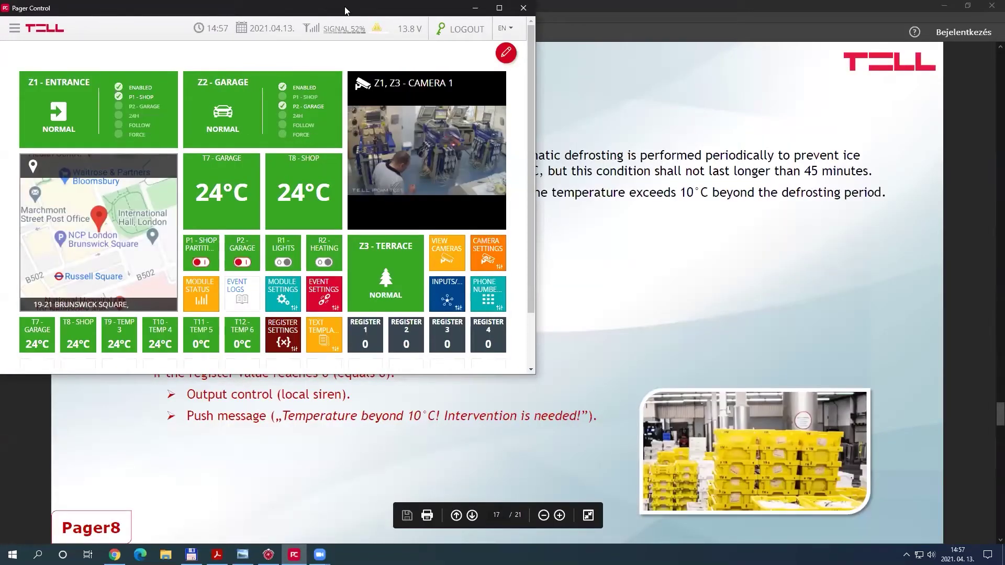
pyautogui.moveTo(344, 10); pyautogui.dragTo(842, 25)
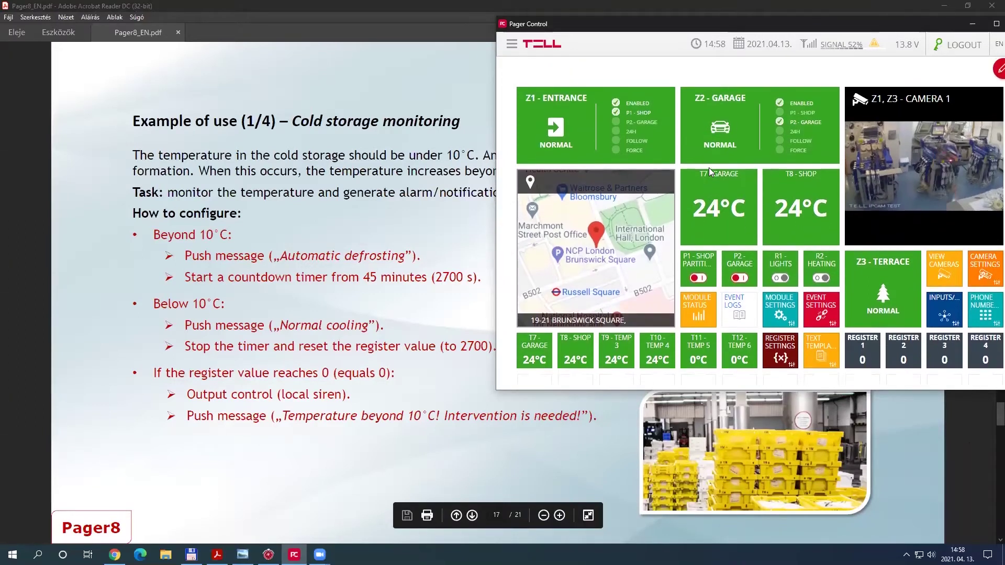
pyautogui.click(828, 316)
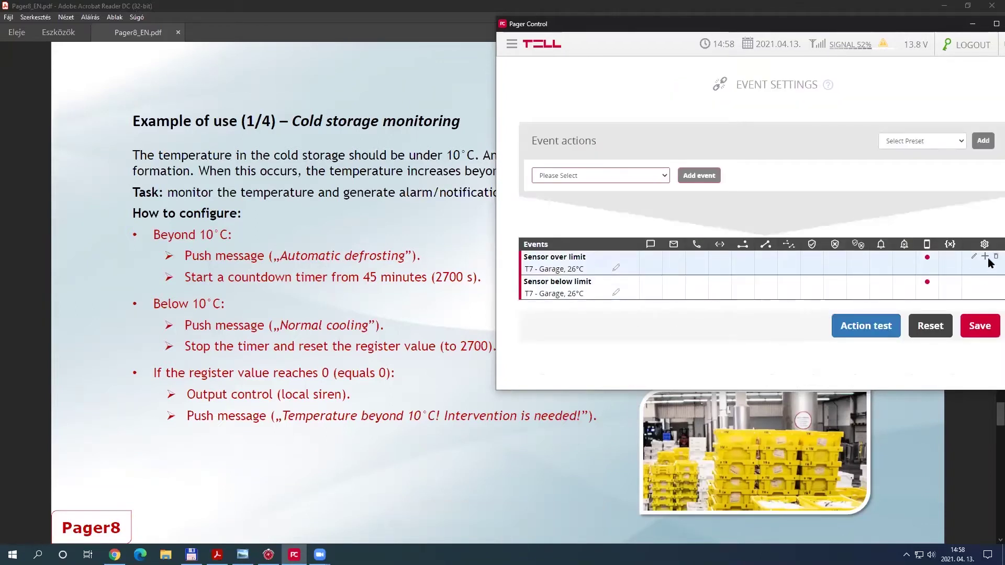
pyautogui.click(993, 256)
pyautogui.click(993, 257)
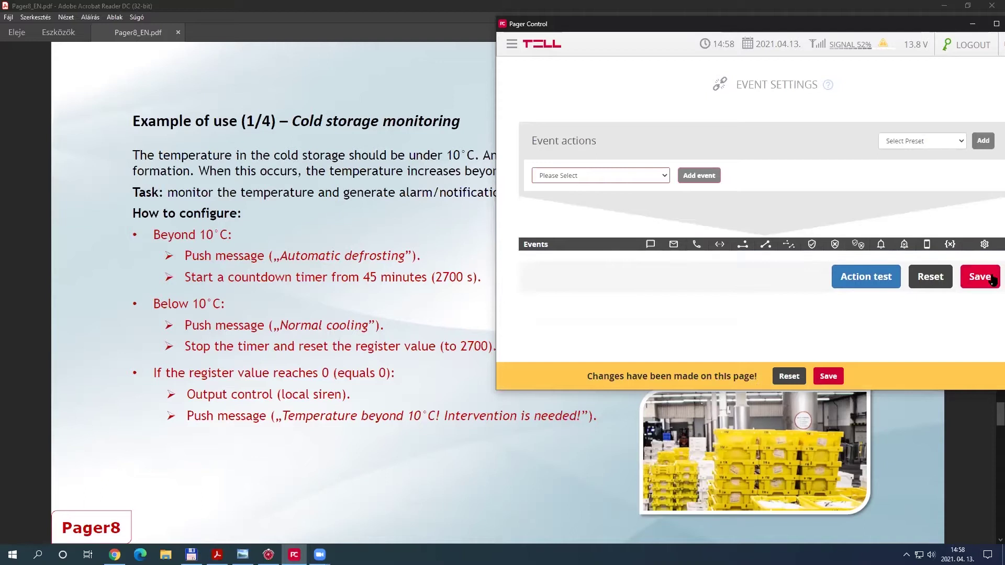
pyautogui.click(935, 280)
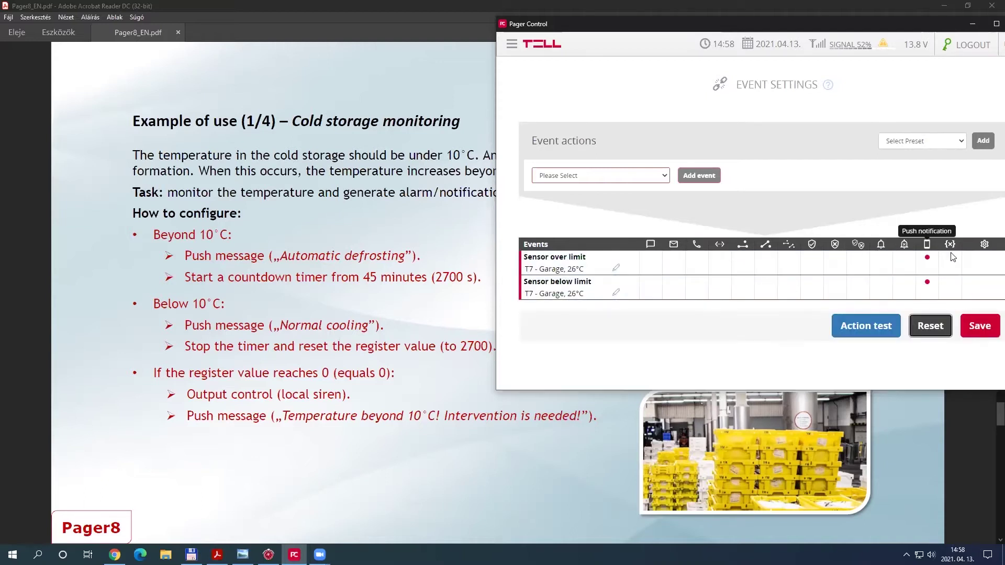
# - Delete the existing Sensor over limit and Sensor below limit events for the Garage sensor and save the emptied event list
pyautogui.click(995, 256)
pyautogui.click(995, 257)
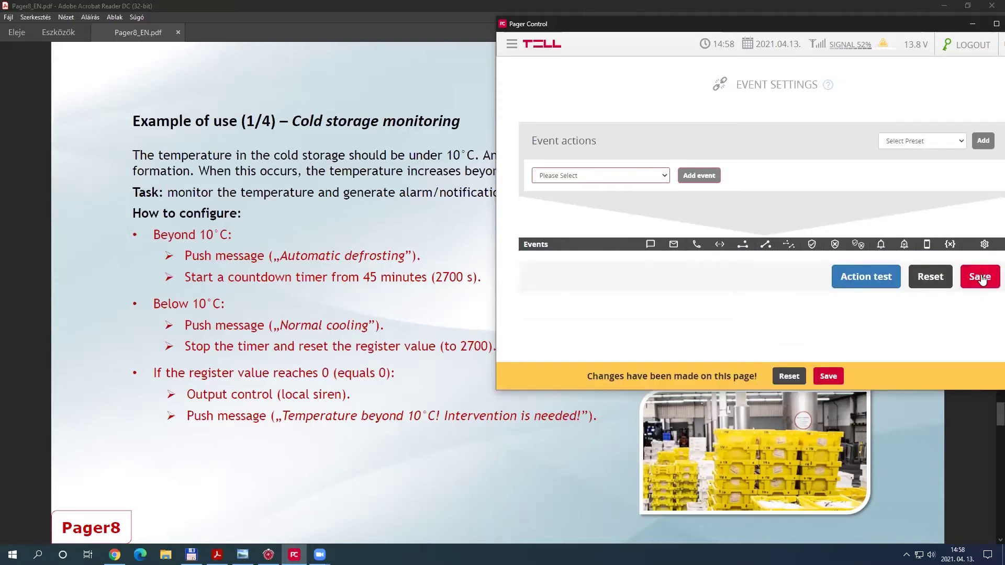
pyautogui.click(979, 276)
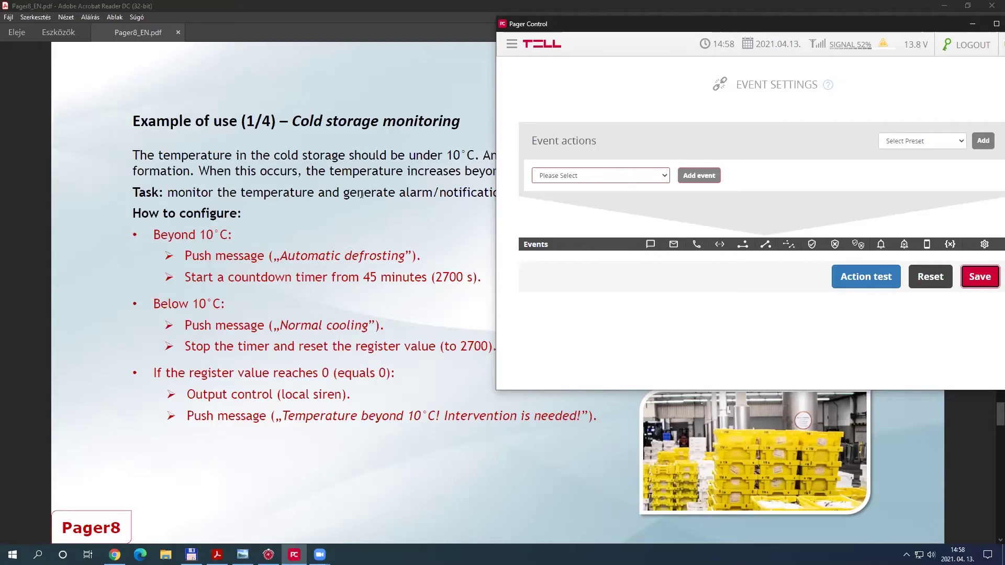
# - Add a Sensor over limit event for the Temp 3 sensor with a limit of 10 °C
pyautogui.click(665, 173)
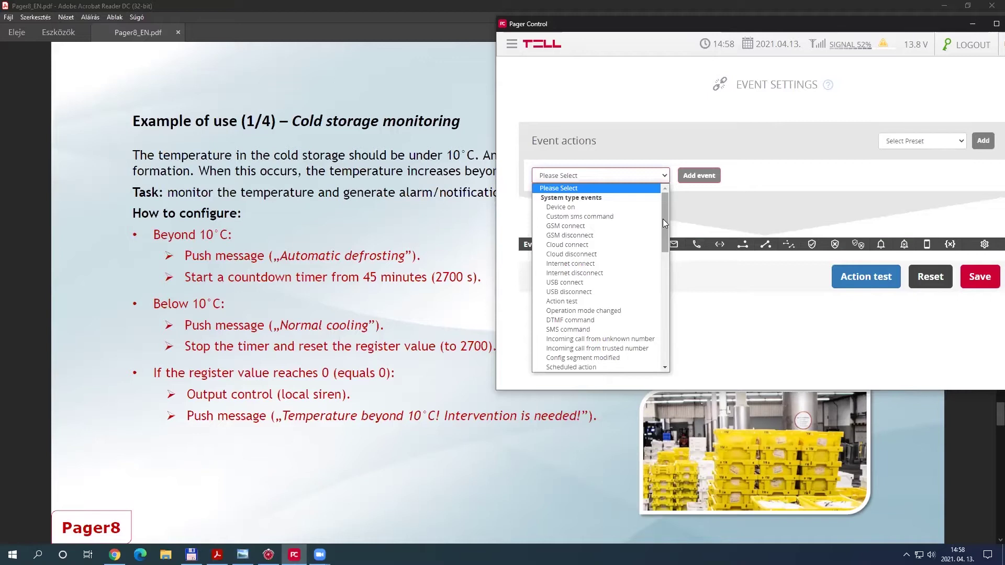
pyautogui.moveTo(663, 219); pyautogui.dragTo(665, 314)
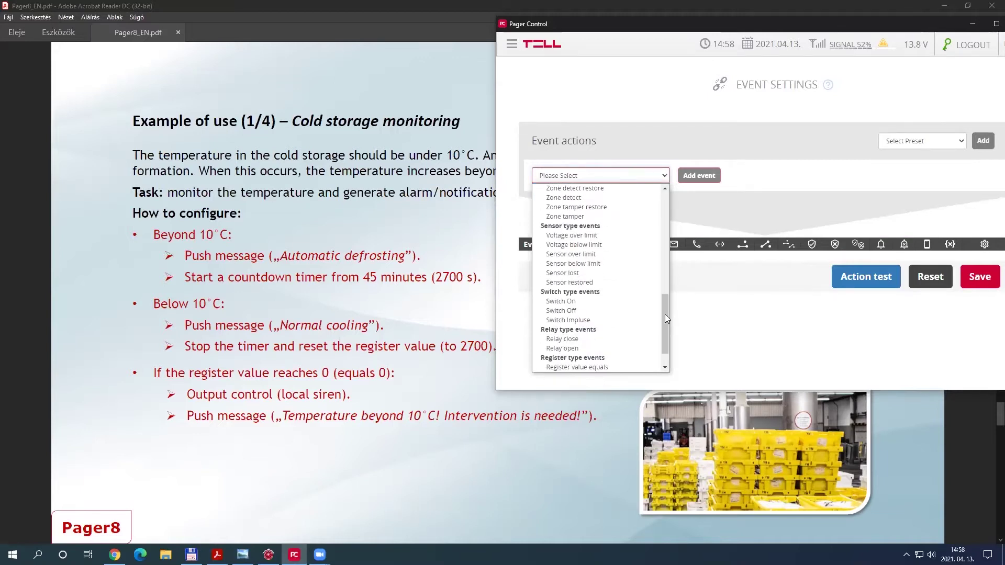
pyautogui.click(591, 257)
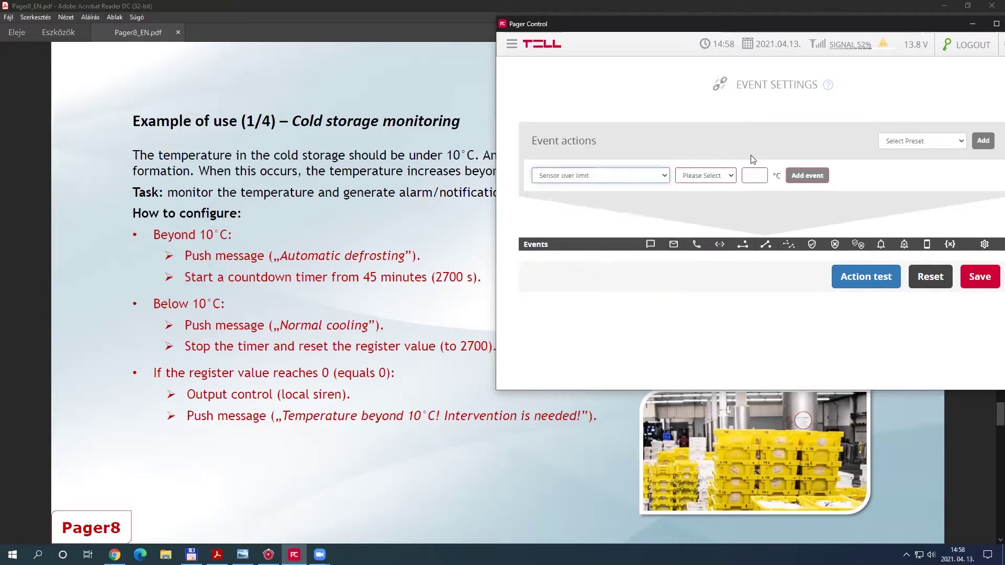
pyautogui.click(716, 175)
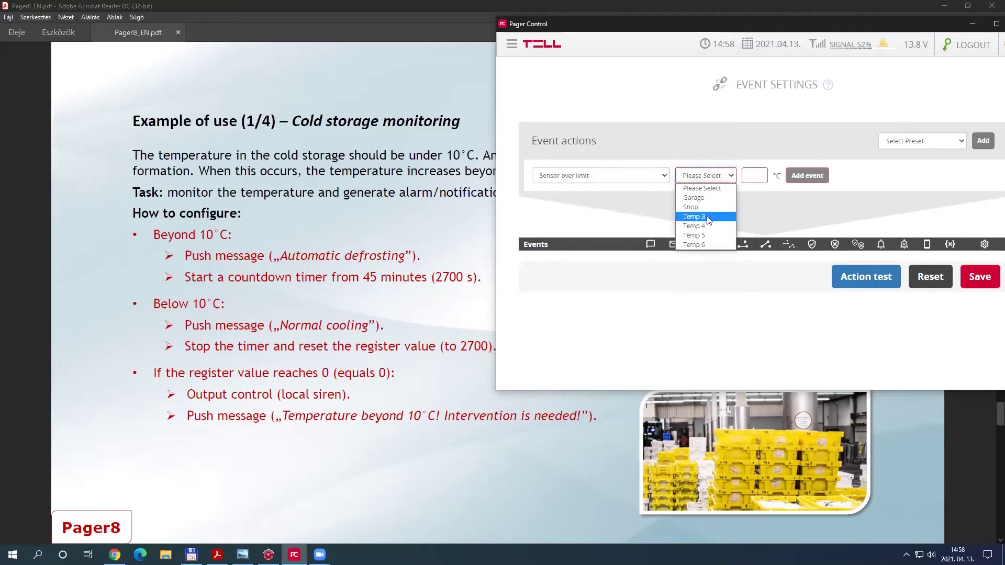
pyautogui.click(708, 215)
pyautogui.click(750, 175)
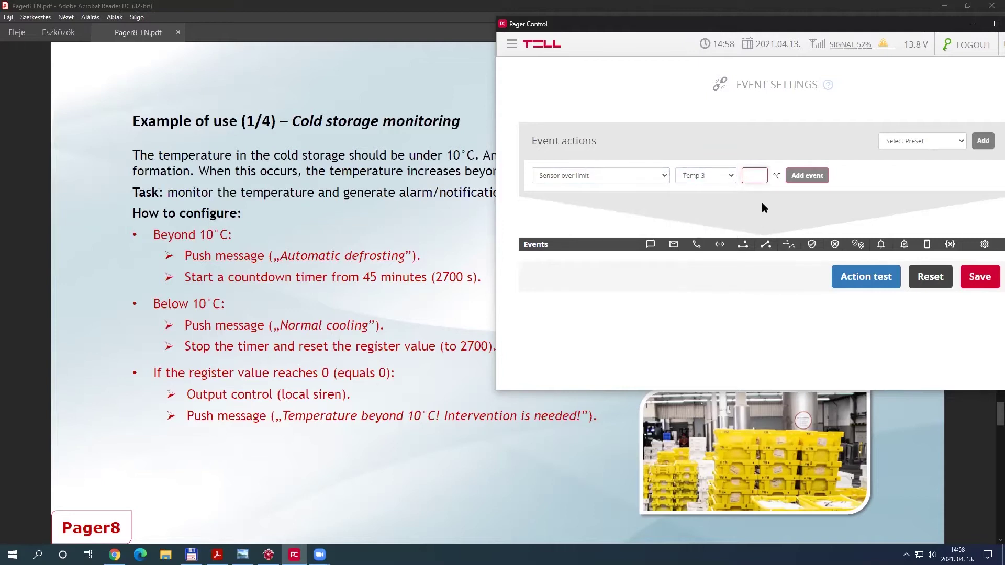
pyautogui.write('10')
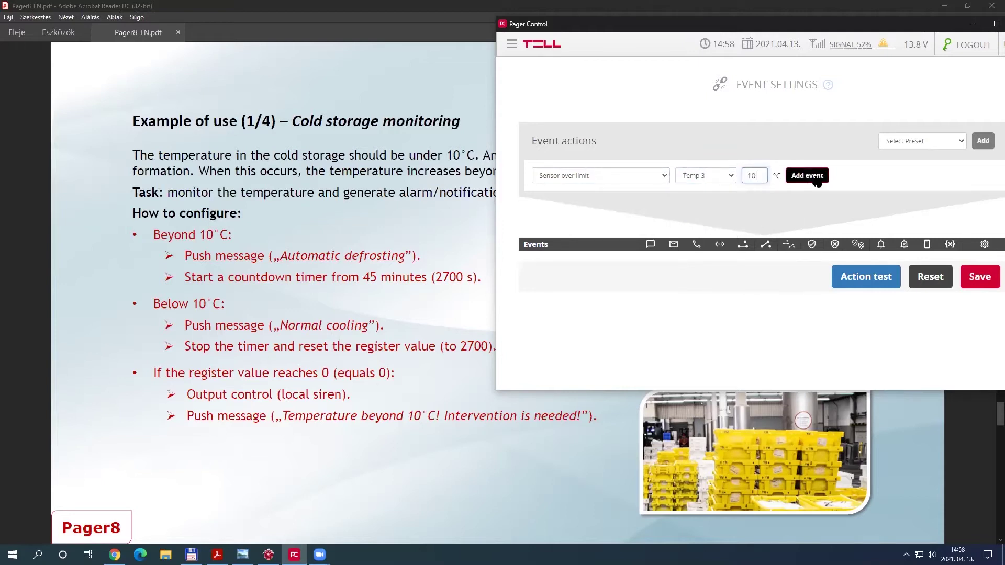
pyautogui.click(816, 180)
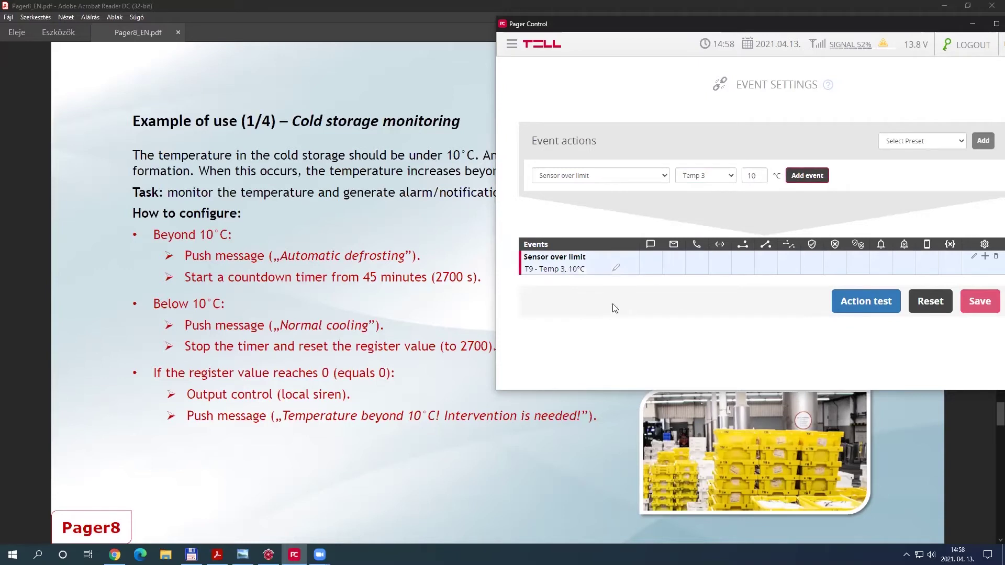
# - Give the Sensor over limit event a push notification to the listed phone with the "Automatic defrosting" message
pyautogui.click(632, 270)
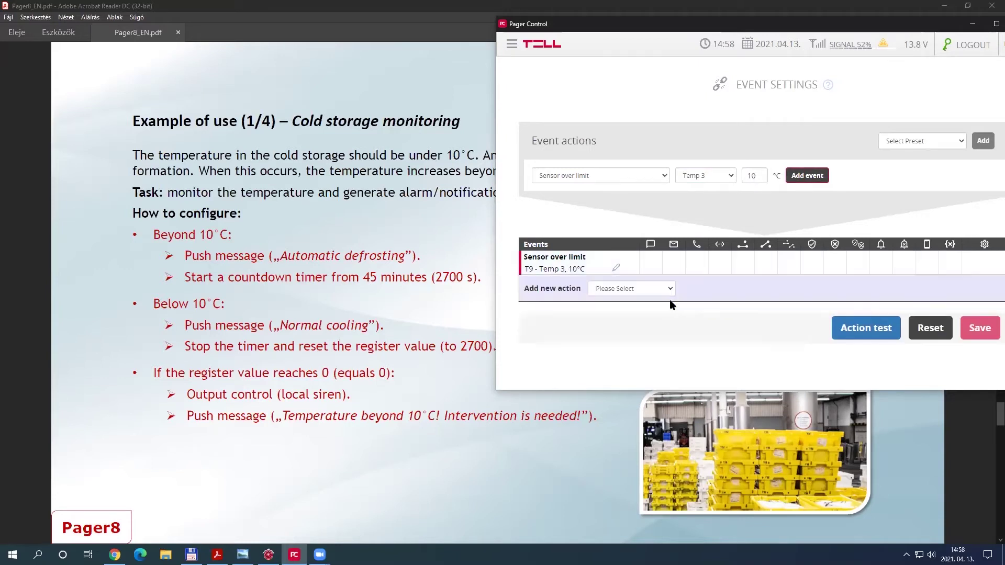
pyautogui.click(670, 289)
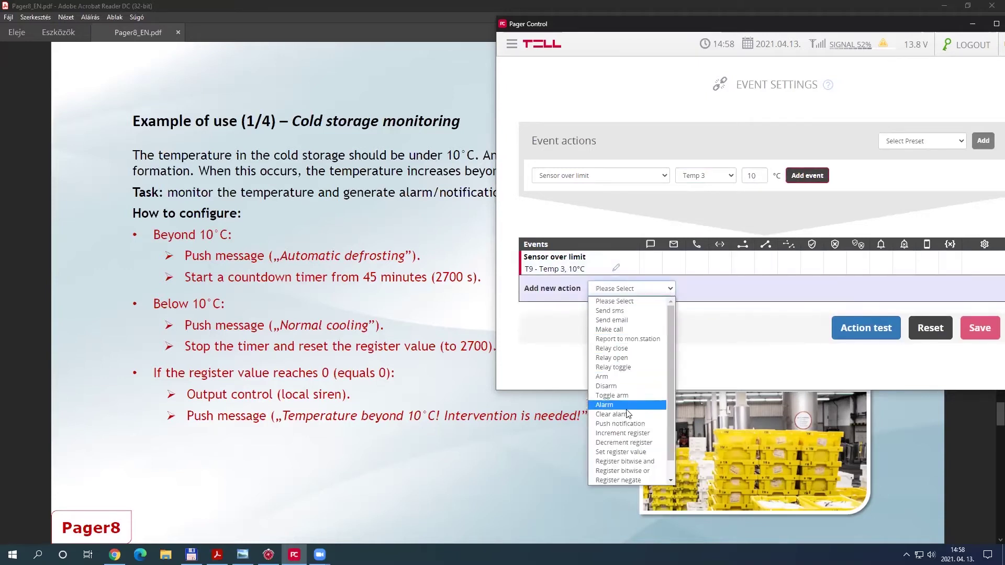
pyautogui.click(630, 424)
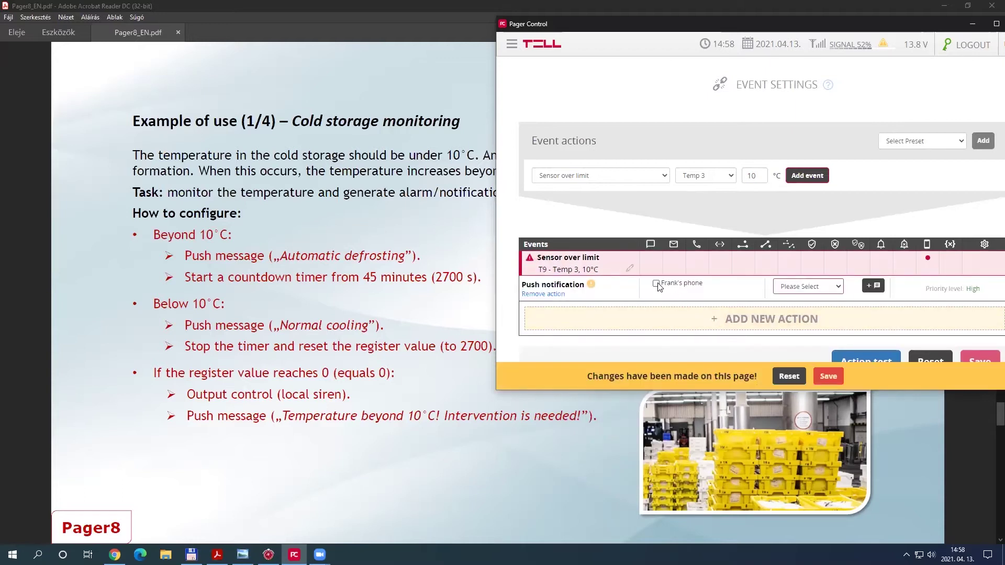
pyautogui.click(802, 289)
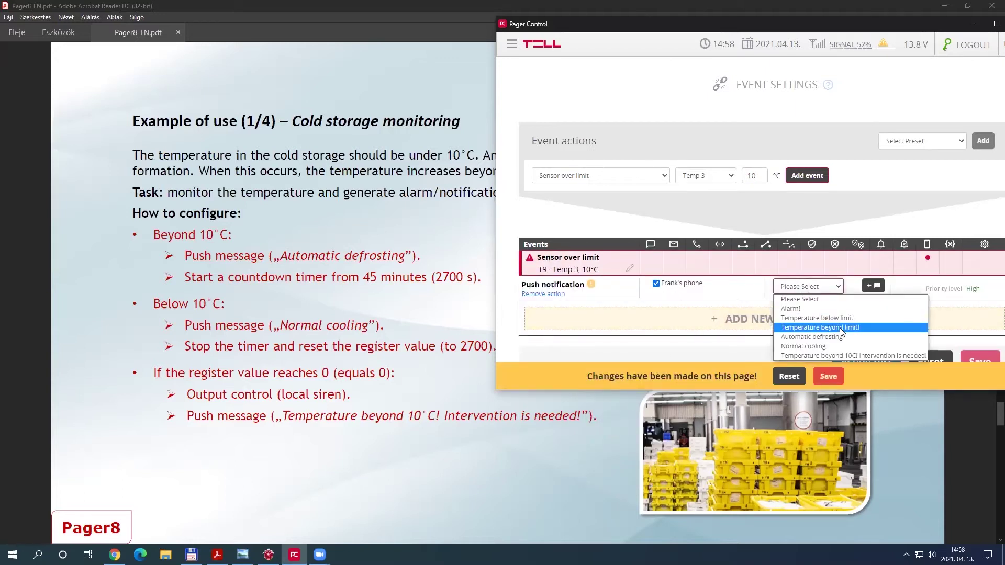
pyautogui.click(828, 337)
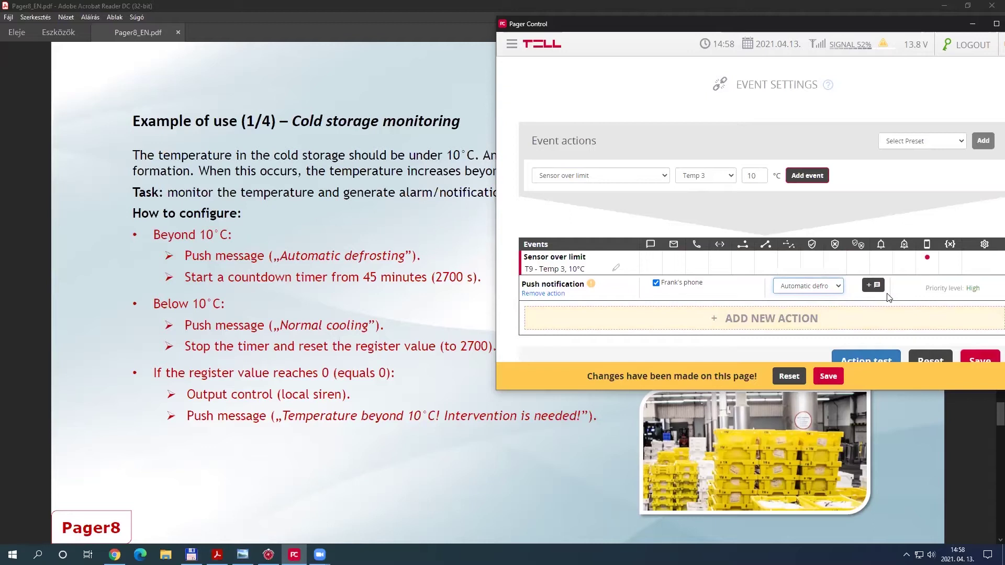
pyautogui.click(647, 263)
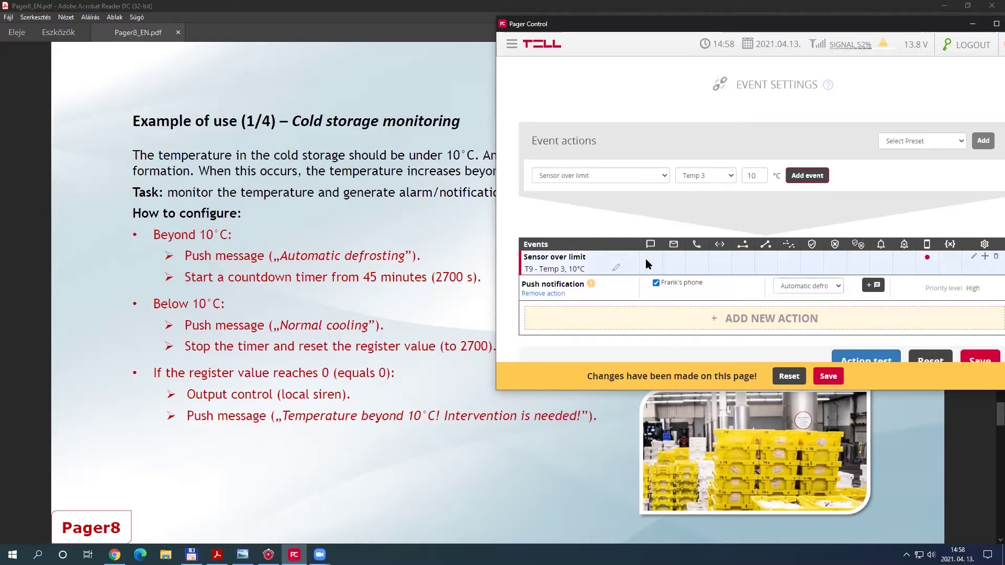
pyautogui.click(595, 262)
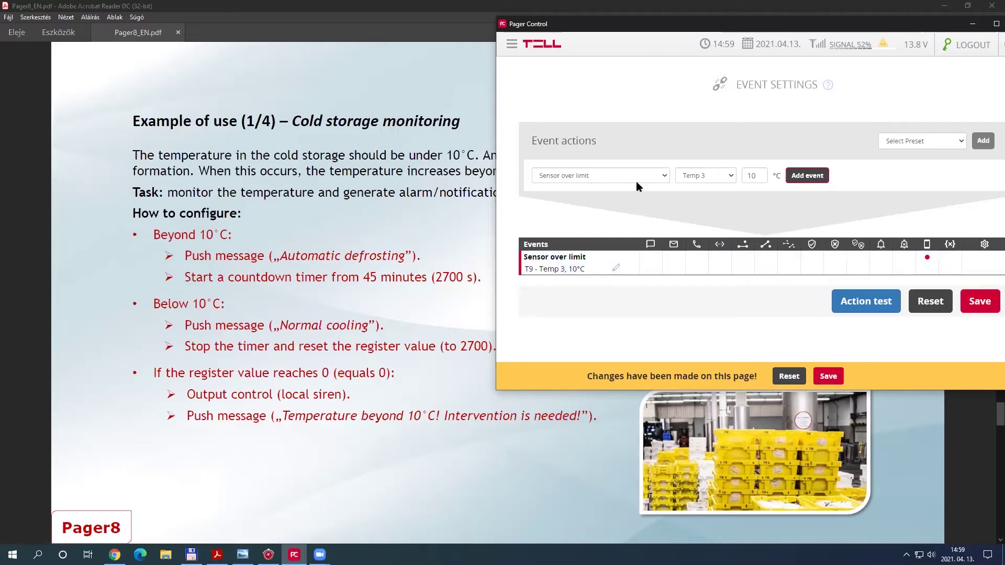
pyautogui.click(663, 176)
pyautogui.moveTo(661, 264); pyautogui.dragTo(664, 338)
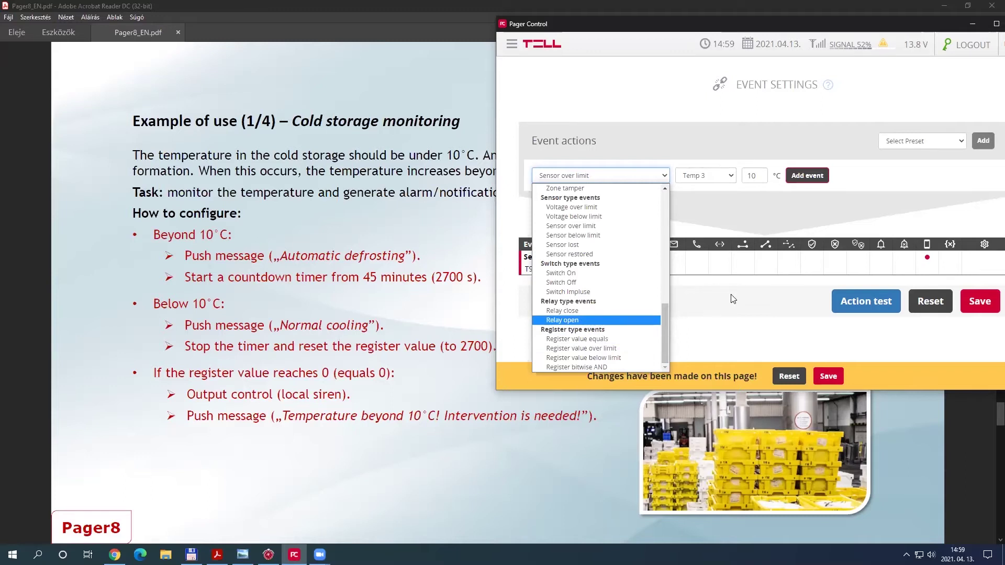
pyautogui.click(625, 268)
# - Add a Register timer start action to the Temp 3 Sensor over limit event
pyautogui.click(602, 269)
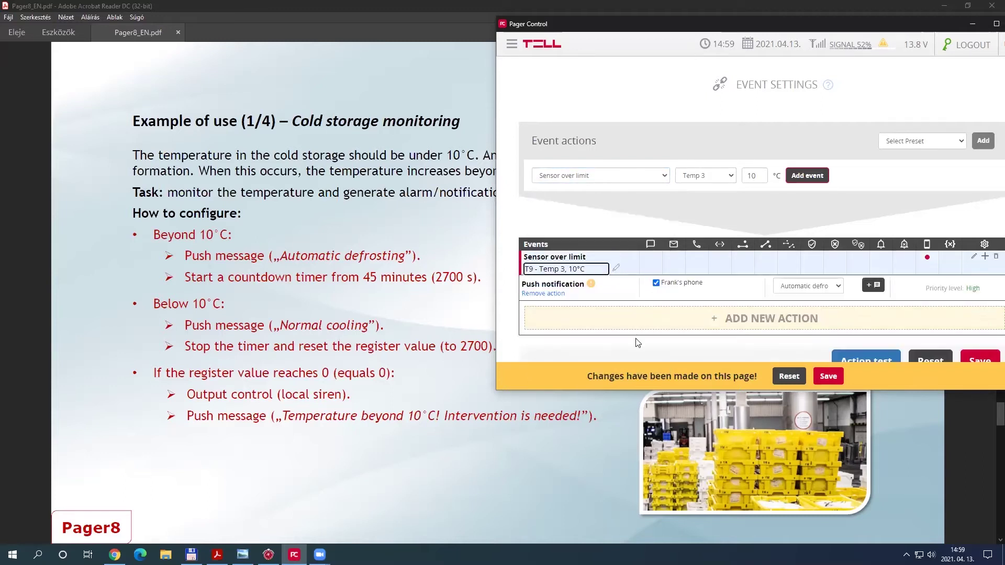
pyautogui.click(729, 318)
pyautogui.click(667, 315)
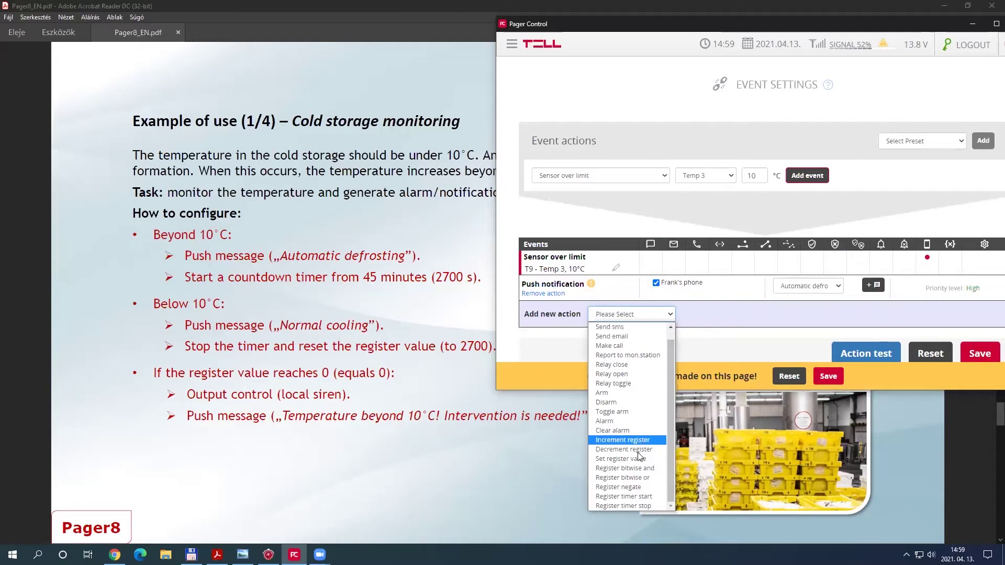
pyautogui.scroll(-1, 664, 460)
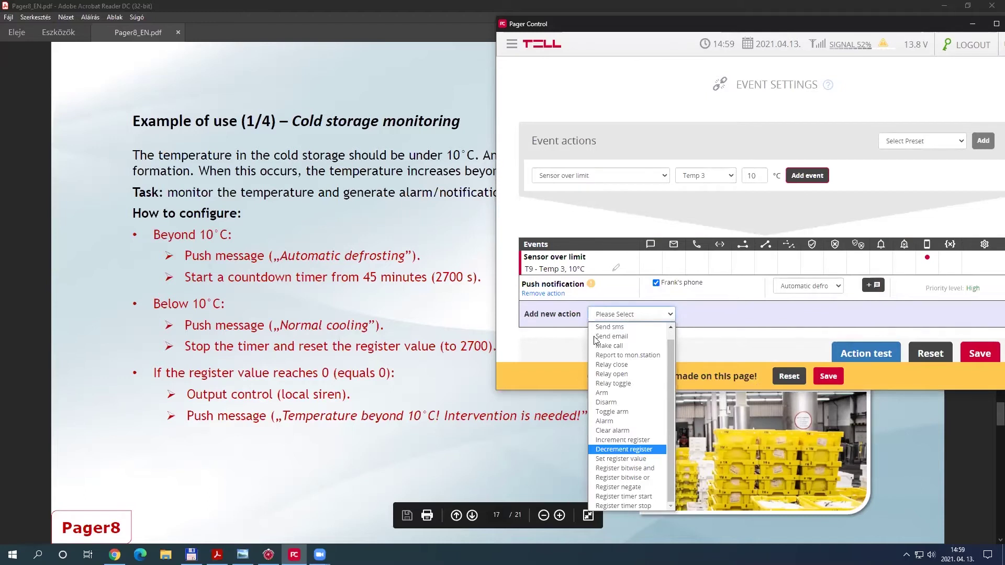
pyautogui.moveTo(581, 26); pyautogui.dragTo(334, 31)
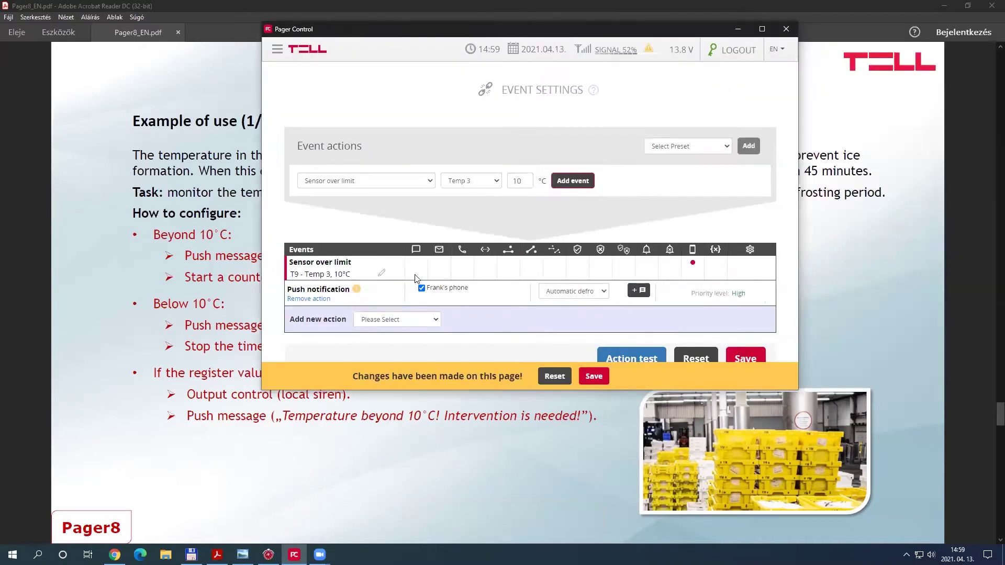
pyautogui.click(435, 320)
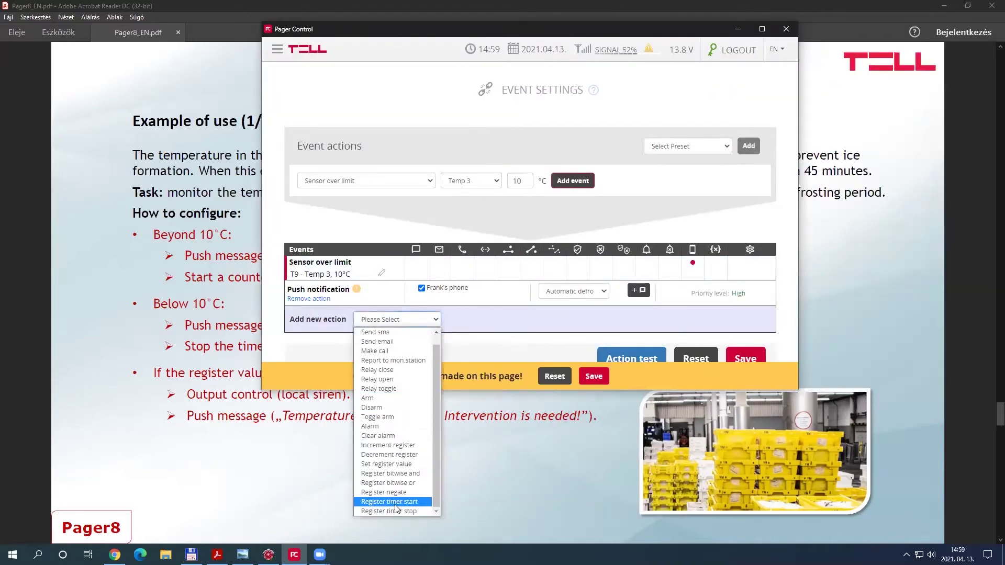
pyautogui.click(396, 502)
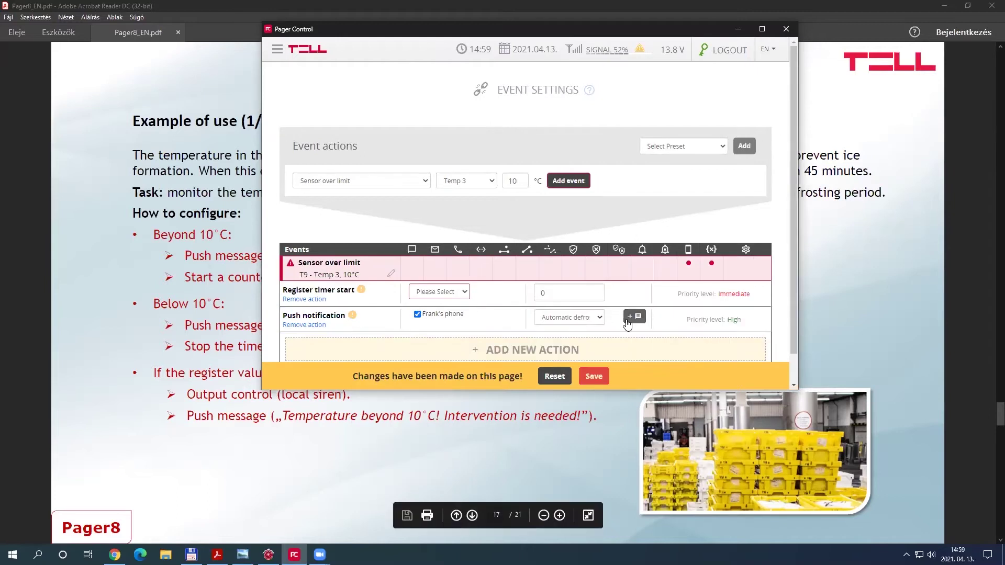
# - Assign the timer start action to Register 1 with a value of 2700, and collapse the event's details
pyautogui.click(443, 292)
pyautogui.click(446, 311)
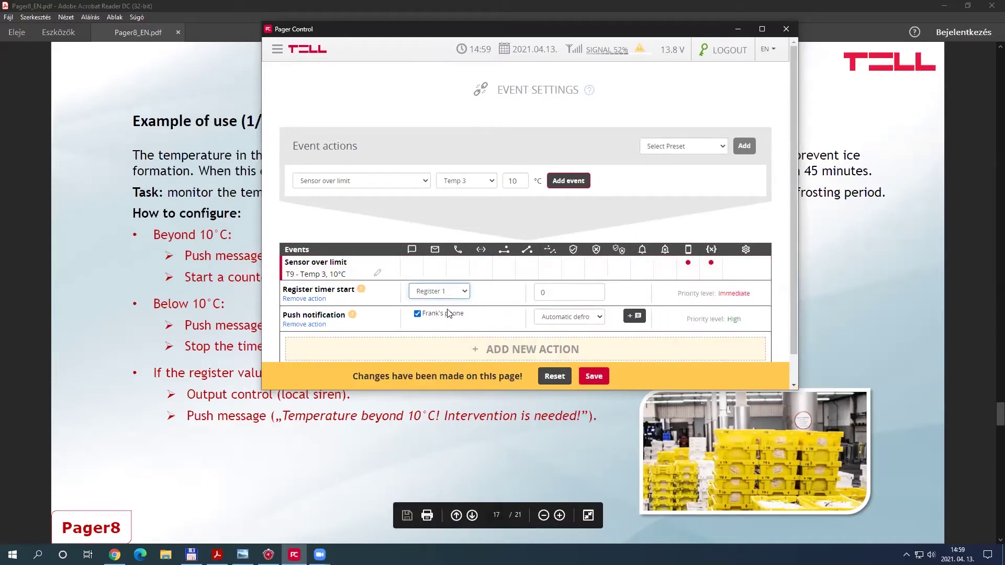
pyautogui.moveTo(555, 296); pyautogui.dragTo(532, 292)
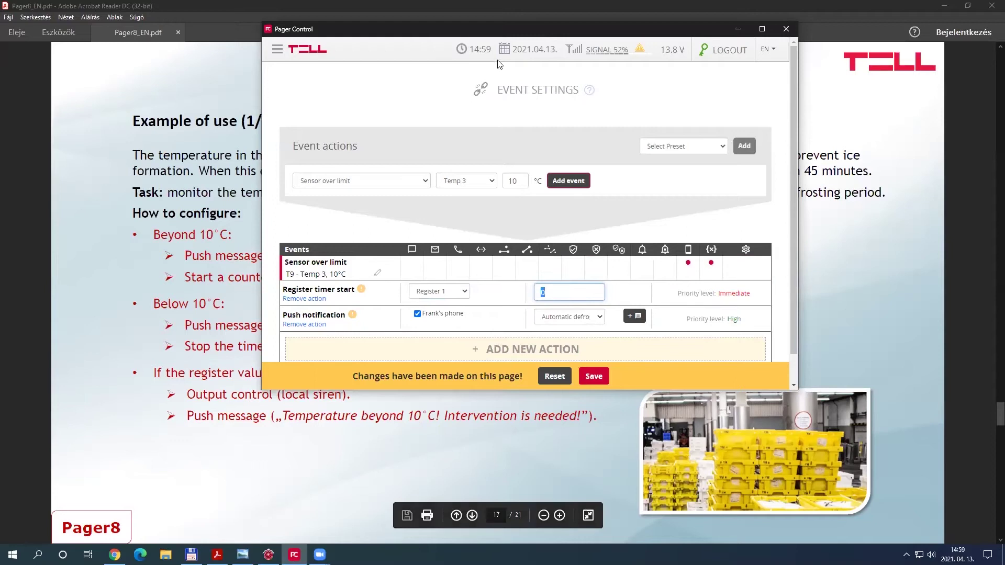
pyautogui.write('2700')
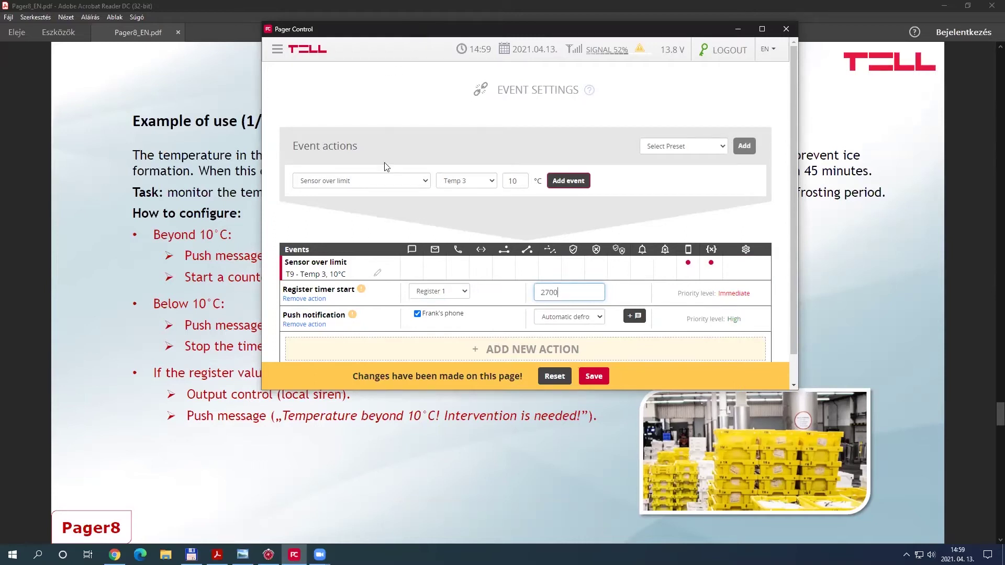
pyautogui.click(351, 264)
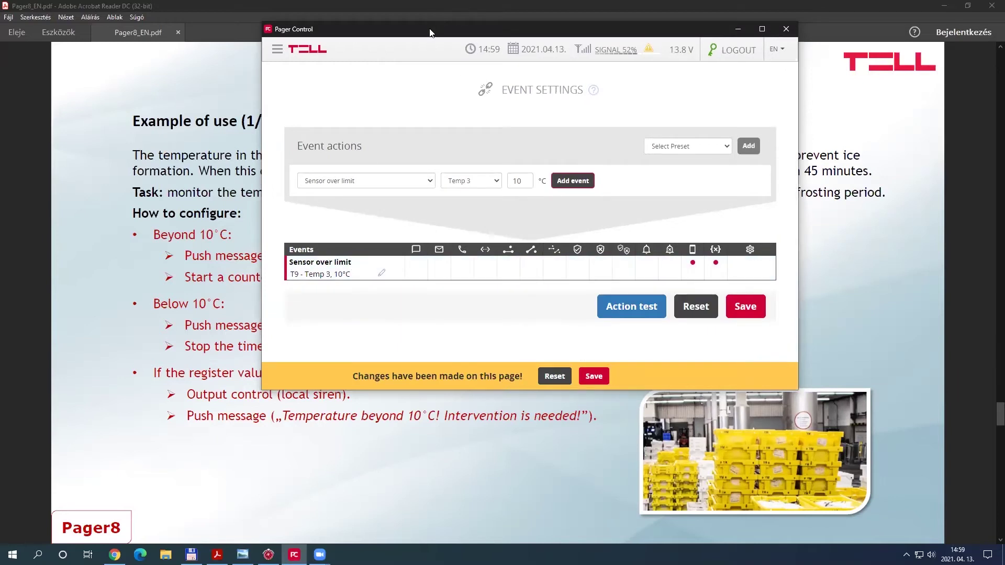
# - Move the settings window off the example text and add a Sensor below limit event for Temp 3 with a 10 °C limit
pyautogui.moveTo(429, 32); pyautogui.dragTo(638, 14)
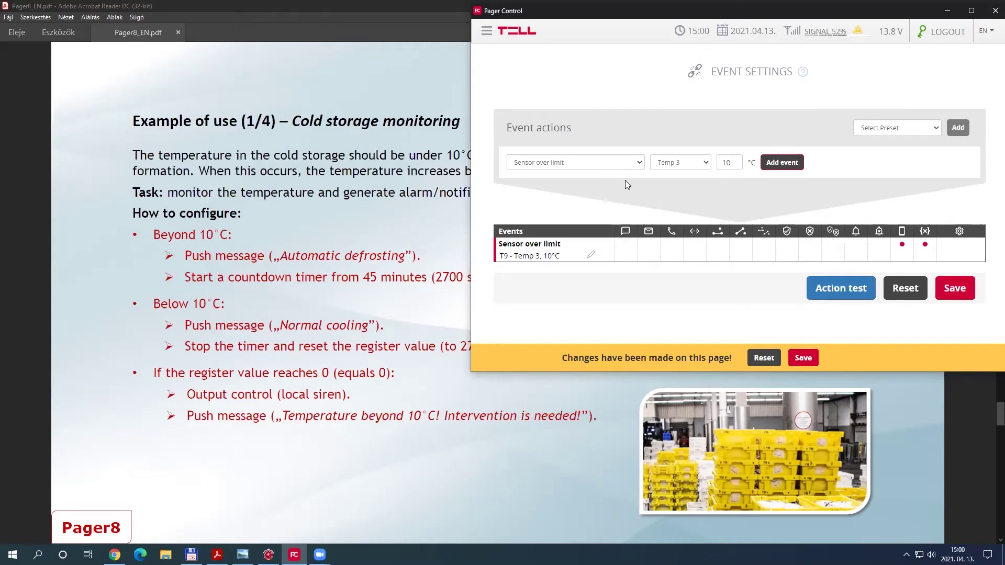
pyautogui.click(642, 163)
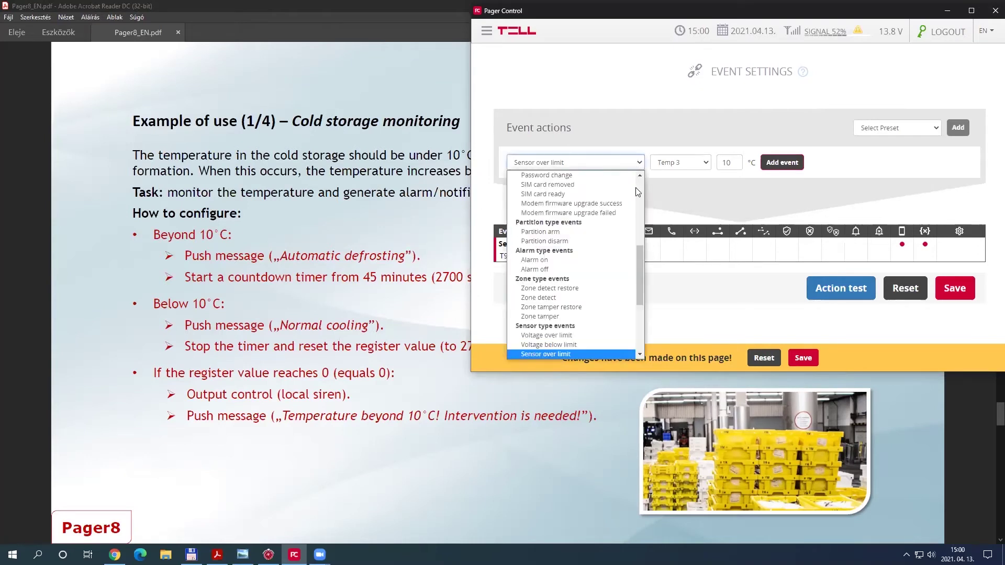
pyautogui.moveTo(641, 273); pyautogui.dragTo(640, 306)
pyautogui.click(566, 280)
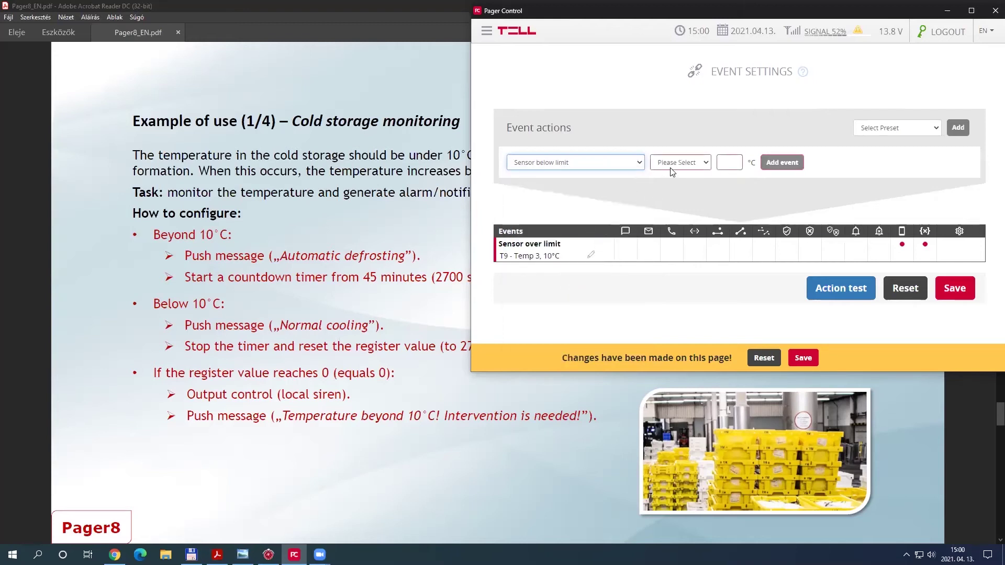
pyautogui.click(686, 163)
pyautogui.click(677, 202)
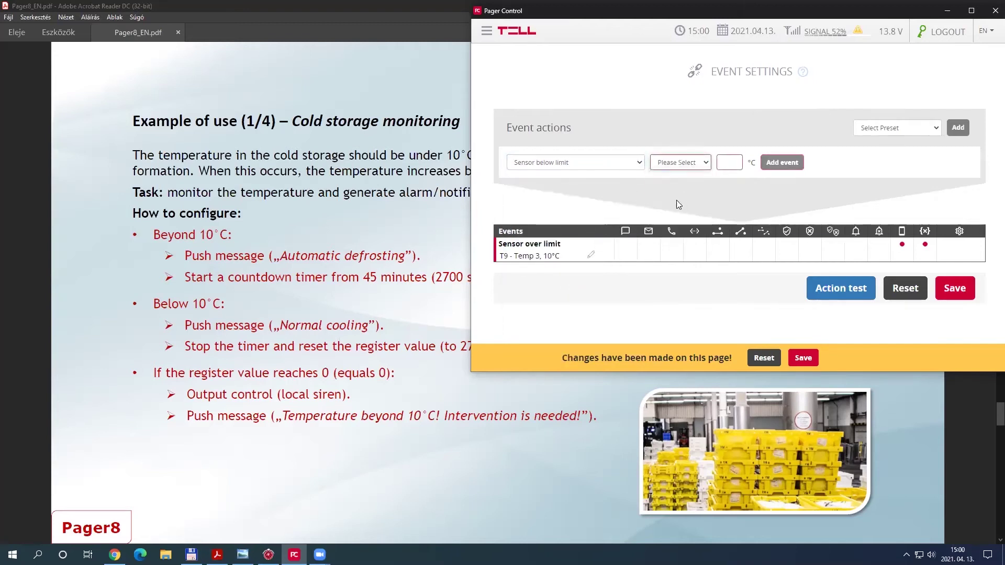
pyautogui.click(729, 161)
pyautogui.write('10')
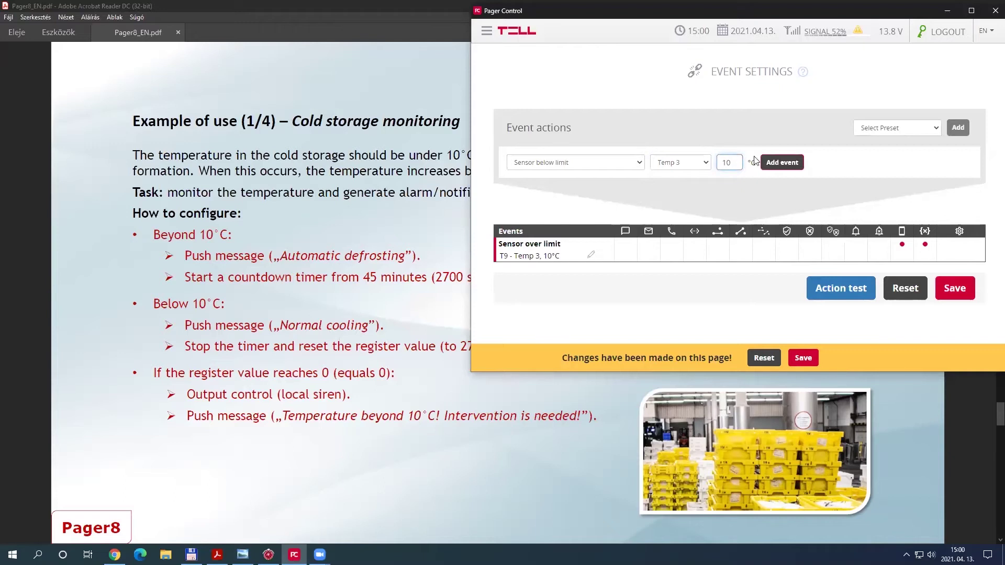
pyautogui.click(777, 166)
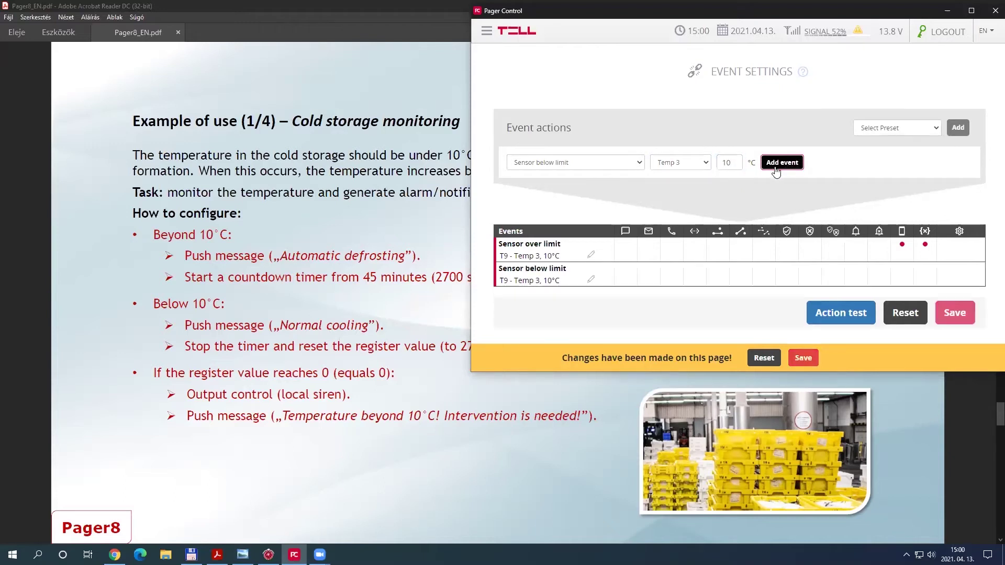
# - Give the Sensor below limit event a push notification to the listed phone with the "Normal cooling" message
pyautogui.click(533, 280)
pyautogui.click(580, 315)
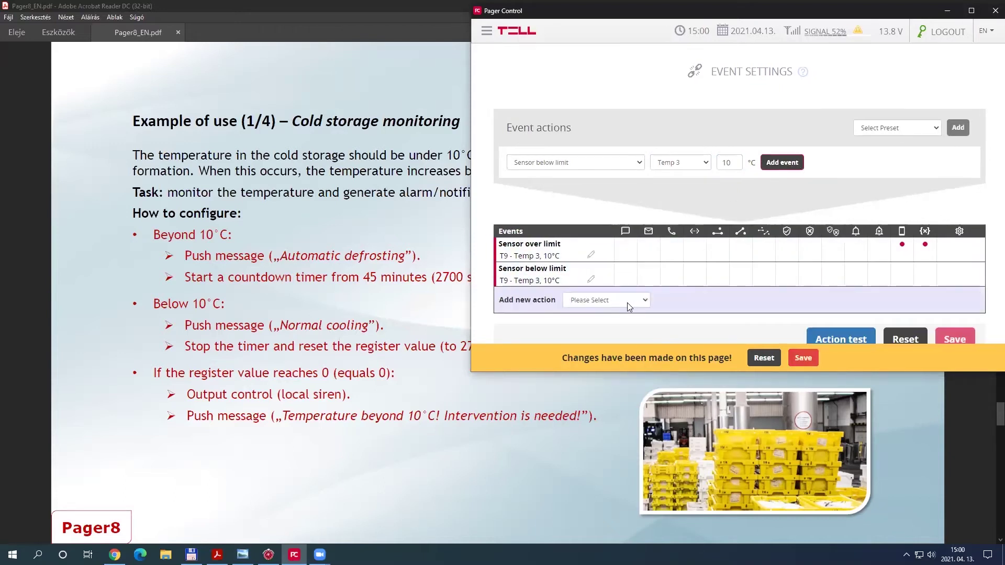
pyautogui.click(581, 300)
pyautogui.click(612, 416)
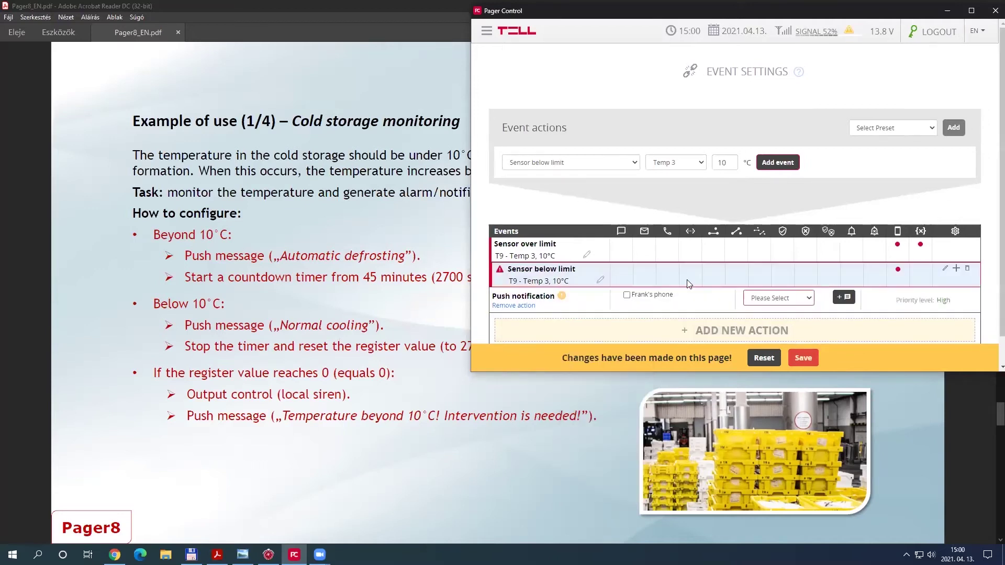
pyautogui.click(626, 295)
pyautogui.click(786, 302)
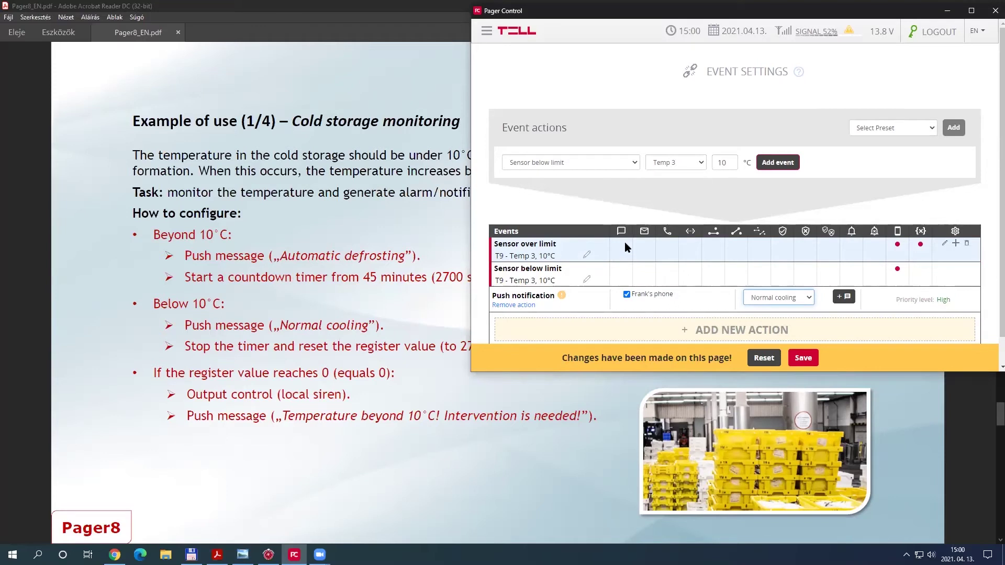
# - Add a Register timer stop action for Register 1 to the Sensor below limit event
pyautogui.click(585, 329)
pyautogui.click(600, 325)
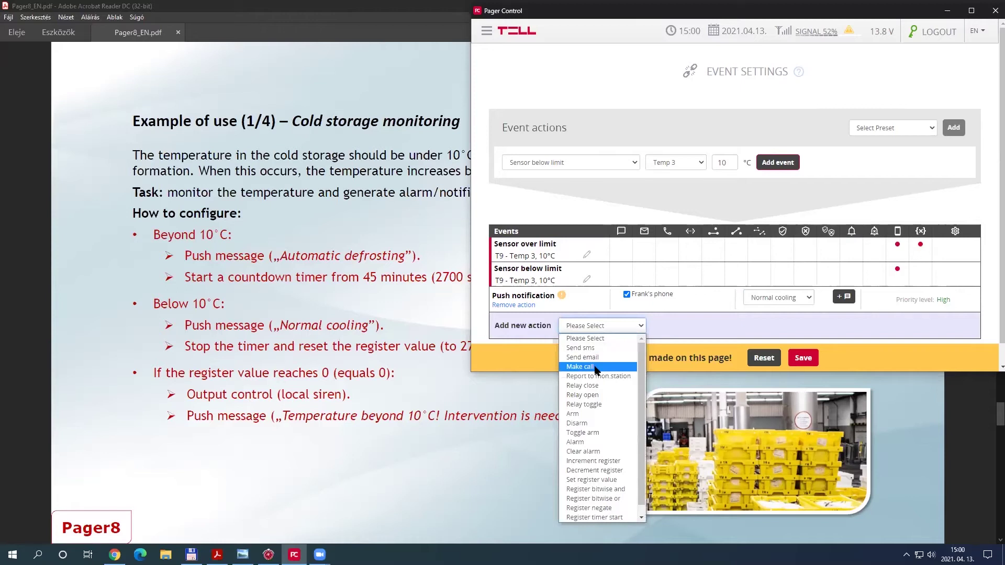
pyautogui.moveTo(610, 15); pyautogui.dragTo(510, 15)
pyautogui.click(526, 294)
pyautogui.click(501, 325)
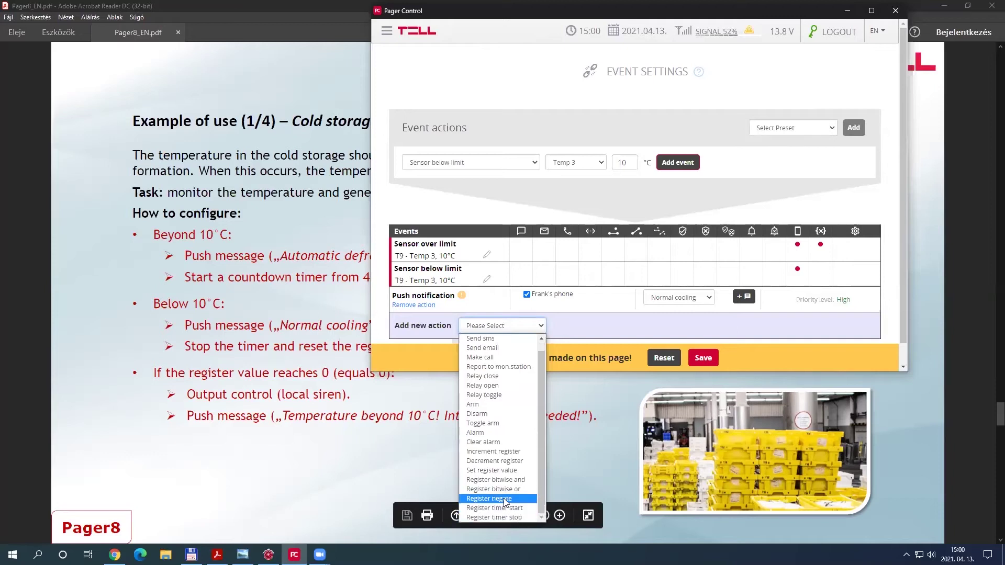
pyautogui.click(505, 518)
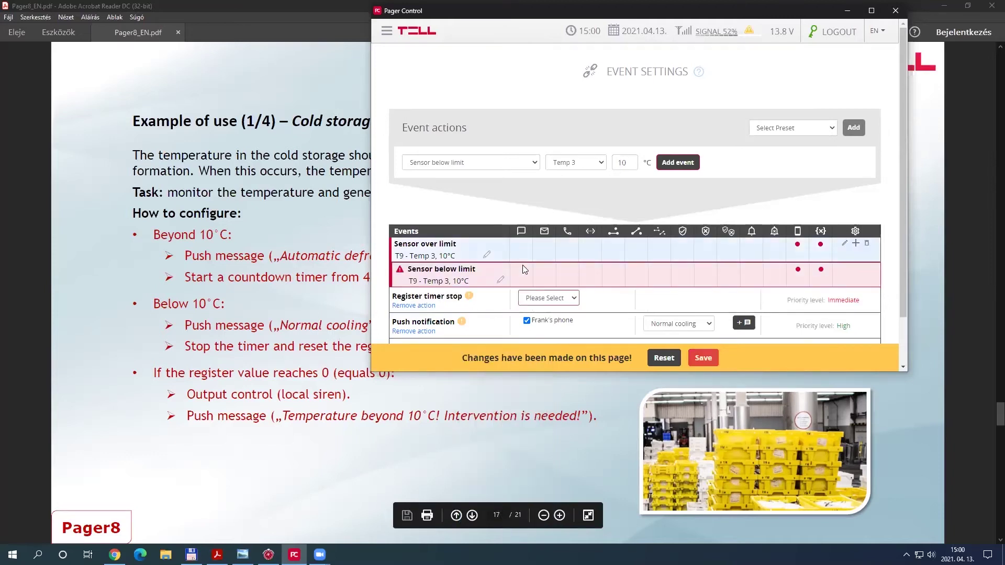
pyautogui.click(563, 300)
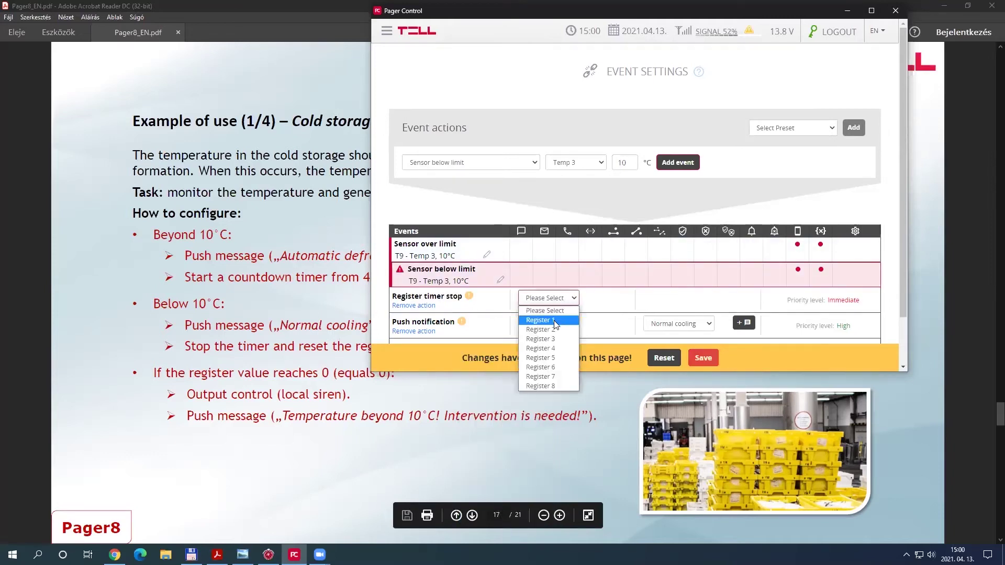
pyautogui.click(547, 319)
# - Add a Set register value action of 2700 for Register 1 to the Sensor below limit event, and collapse its details
pyautogui.scroll(-1, 549, 319)
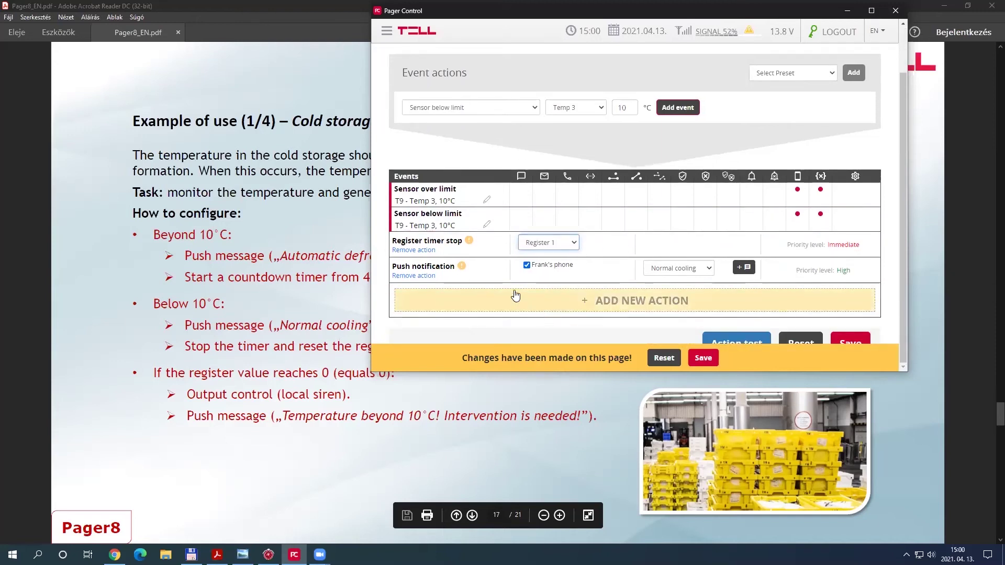
pyautogui.click(521, 300)
pyautogui.click(527, 305)
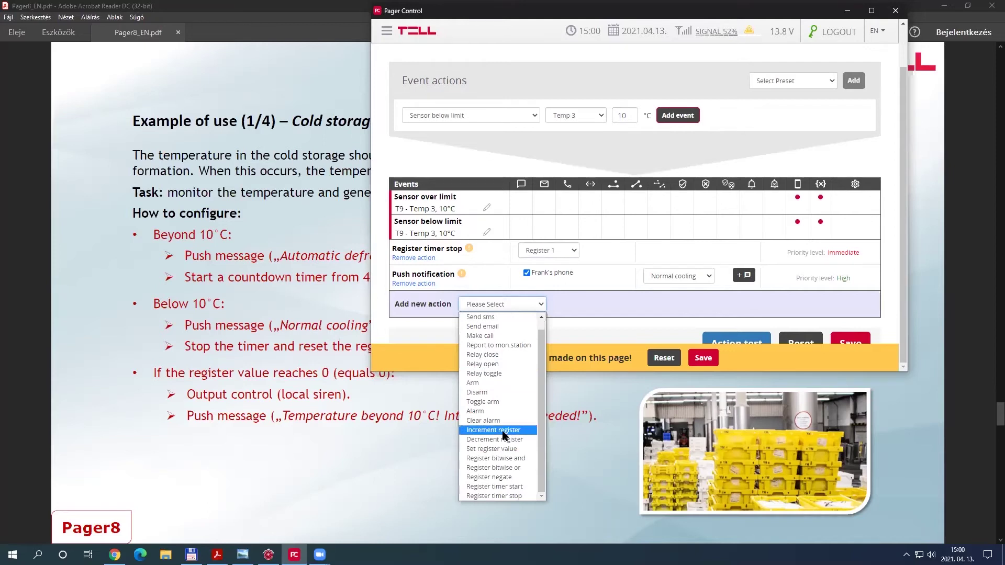
pyautogui.click(501, 449)
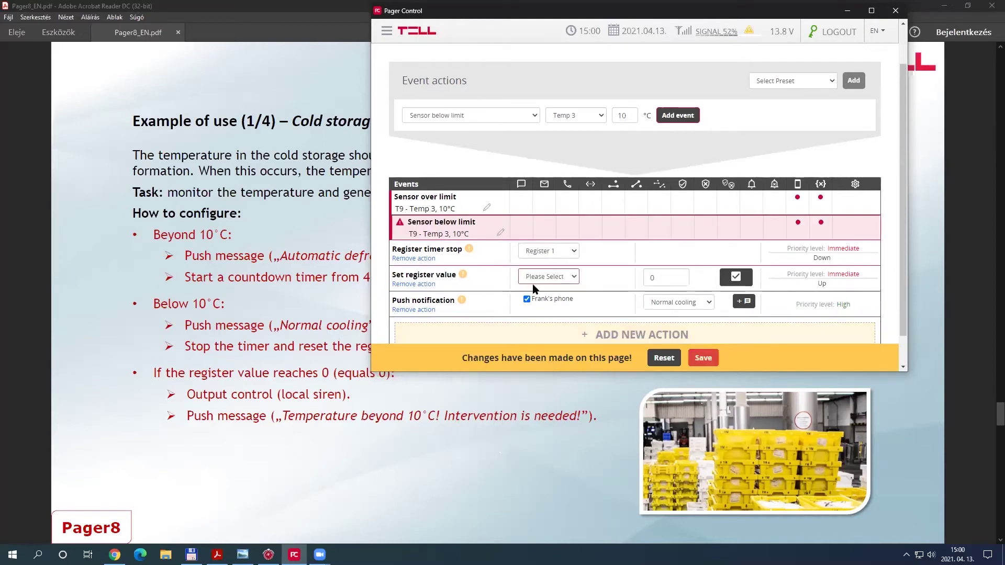
pyautogui.click(561, 281)
pyautogui.click(547, 297)
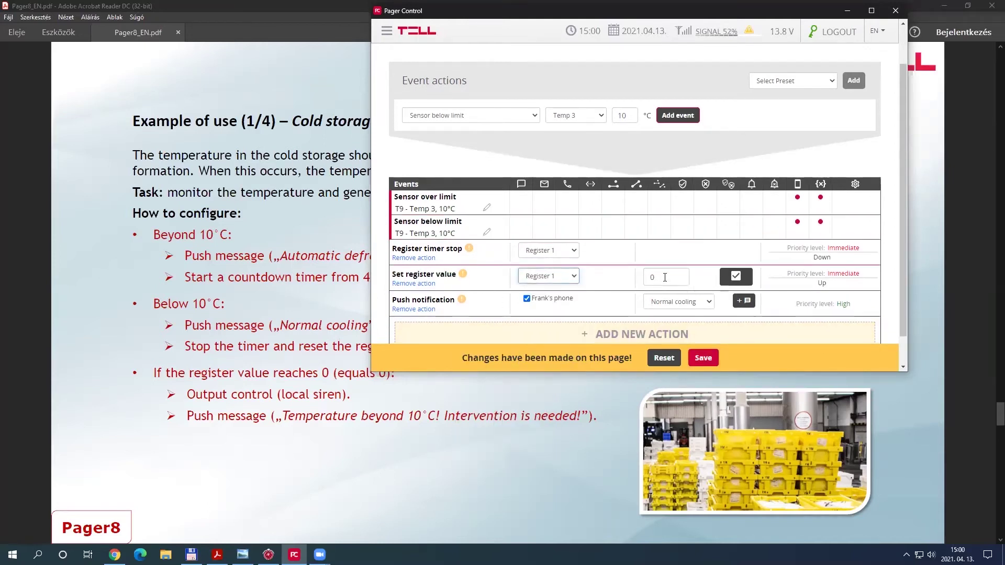
pyautogui.press('Tab')
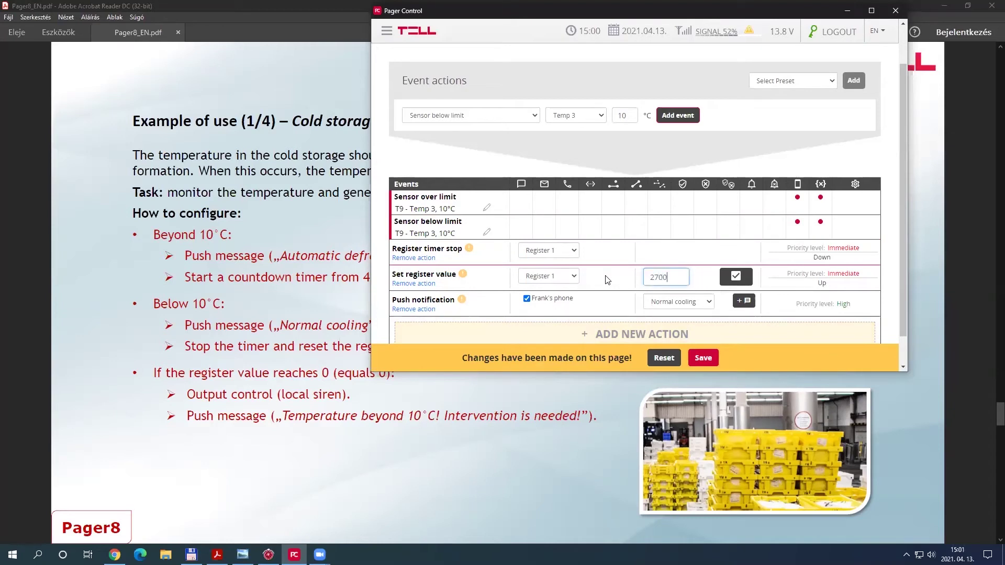
pyautogui.click(534, 149)
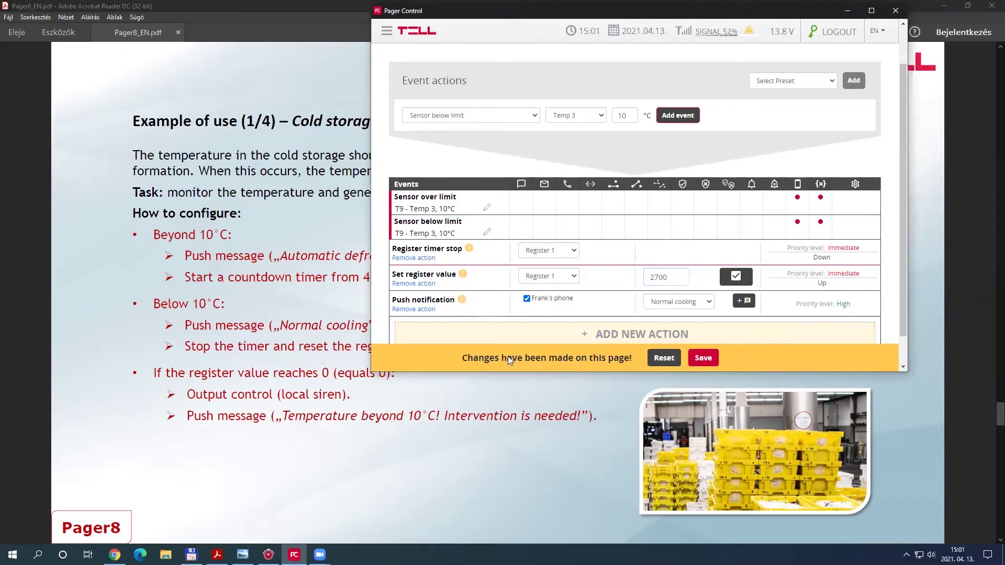
pyautogui.click(507, 231)
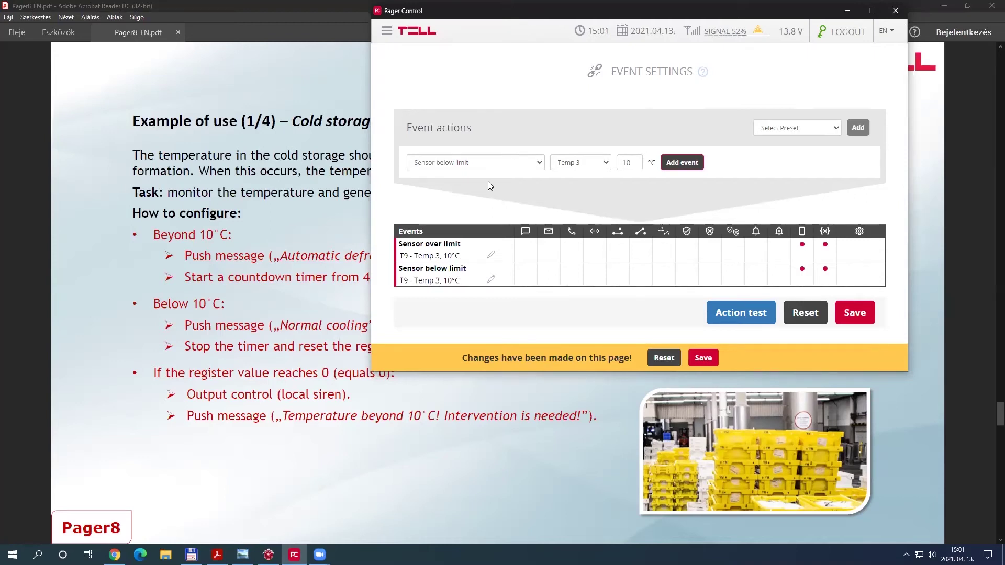
# - Add a Register value equals event for Register 1 with a value of 0
pyautogui.click(535, 160)
pyautogui.scroll(-3, 541, 285)
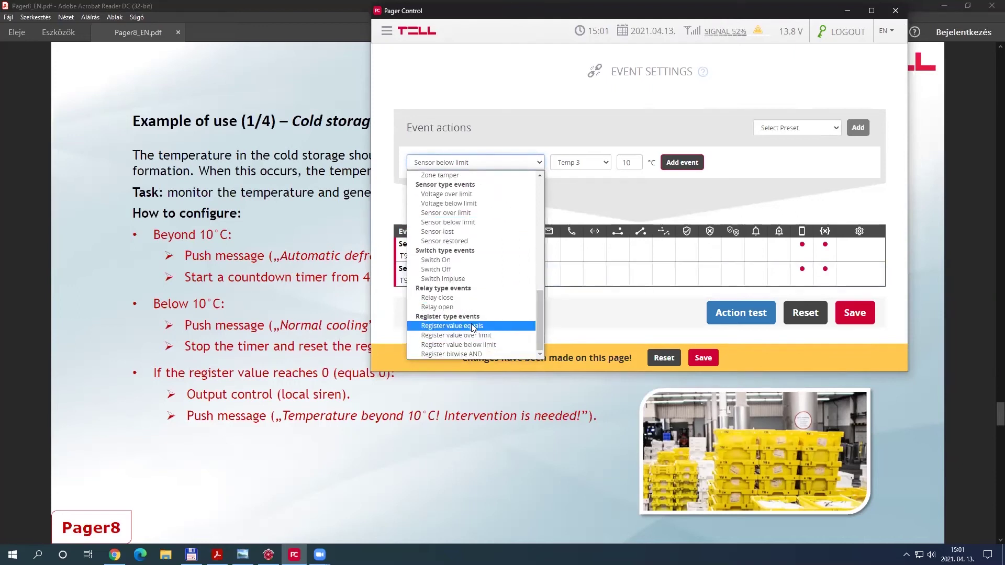
pyautogui.click(474, 327)
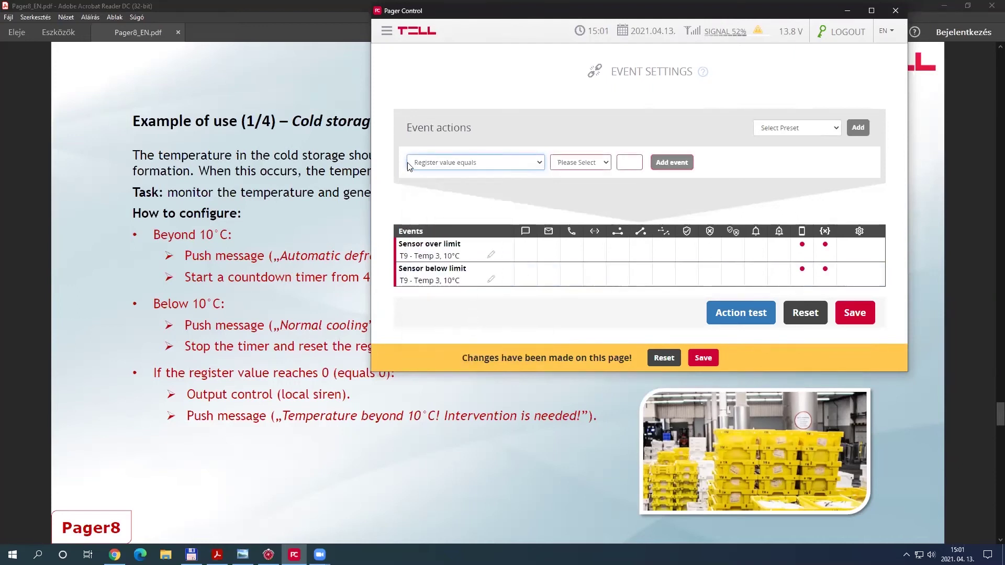
pyautogui.click(606, 164)
pyautogui.click(595, 191)
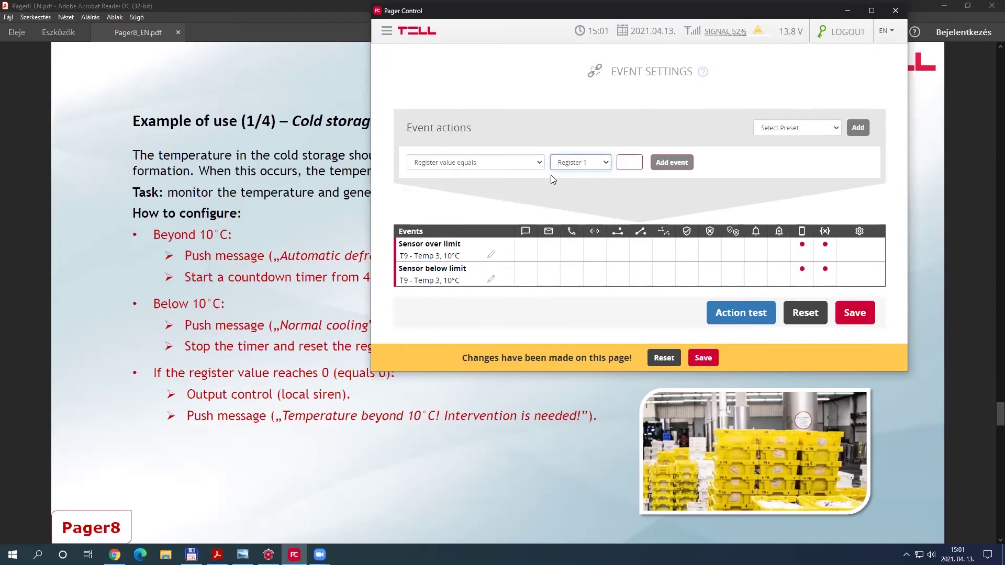
pyautogui.click(633, 163)
pyautogui.write('0')
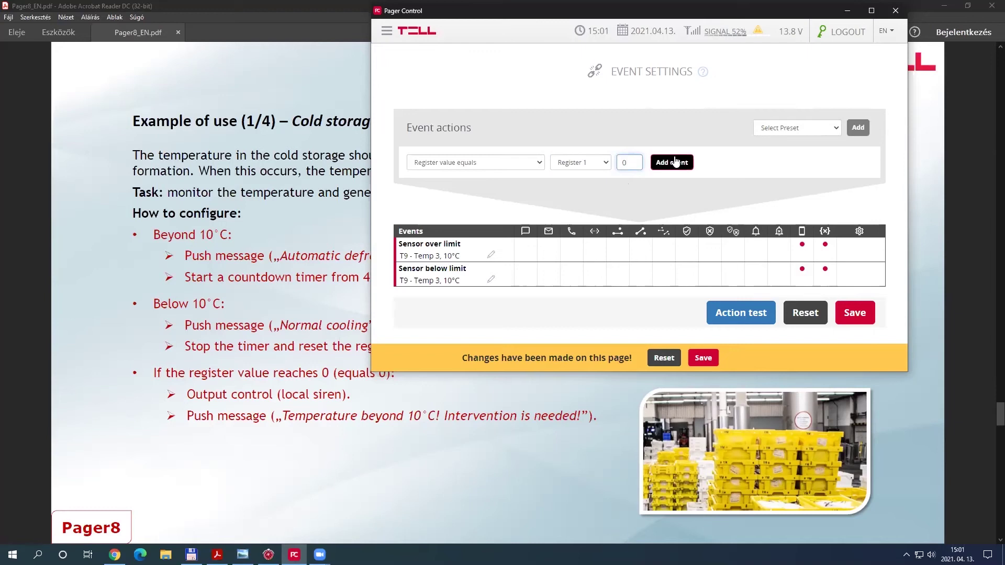
pyautogui.click(675, 162)
# - Give the Register value equals event a Relay close action on Output 3 lasting 180 seconds
pyautogui.click(460, 306)
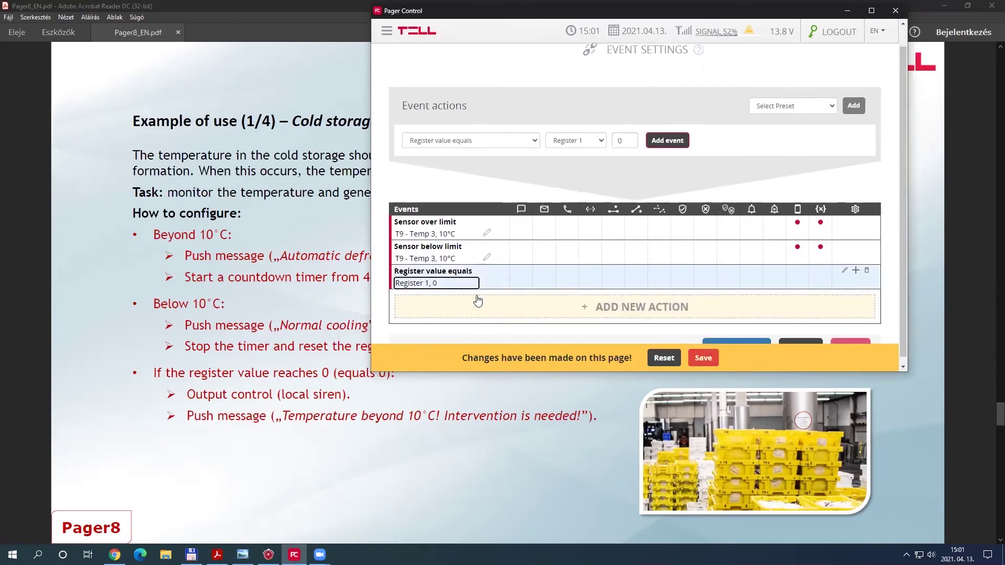
pyautogui.click(517, 299)
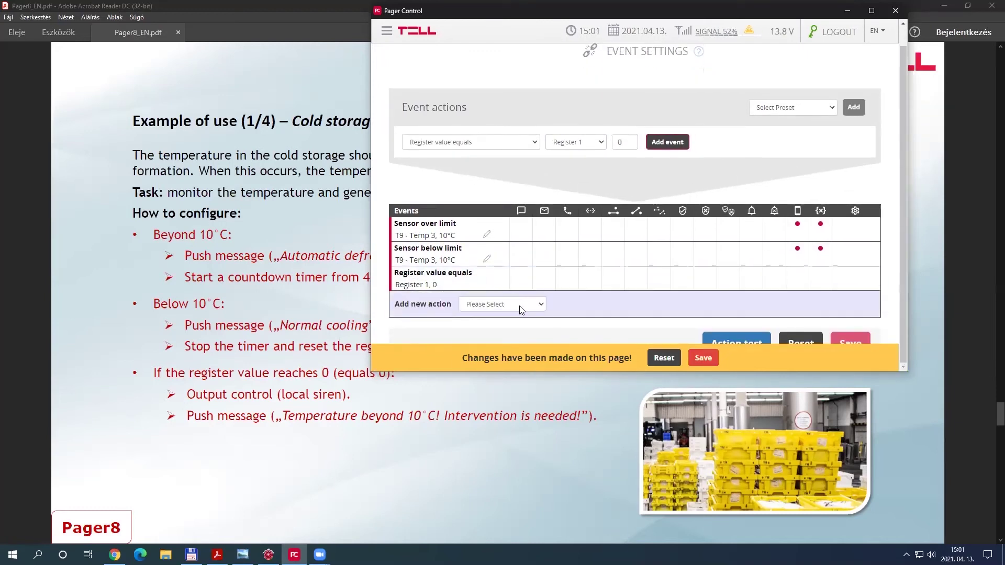
pyautogui.click(520, 305)
pyautogui.click(523, 306)
pyautogui.click(511, 303)
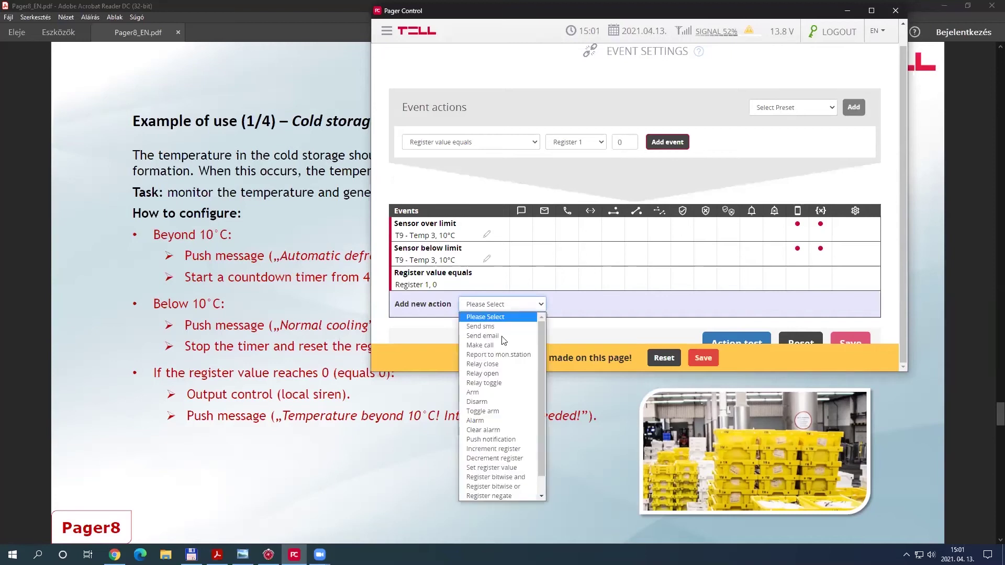
pyautogui.click(495, 364)
pyautogui.click(570, 302)
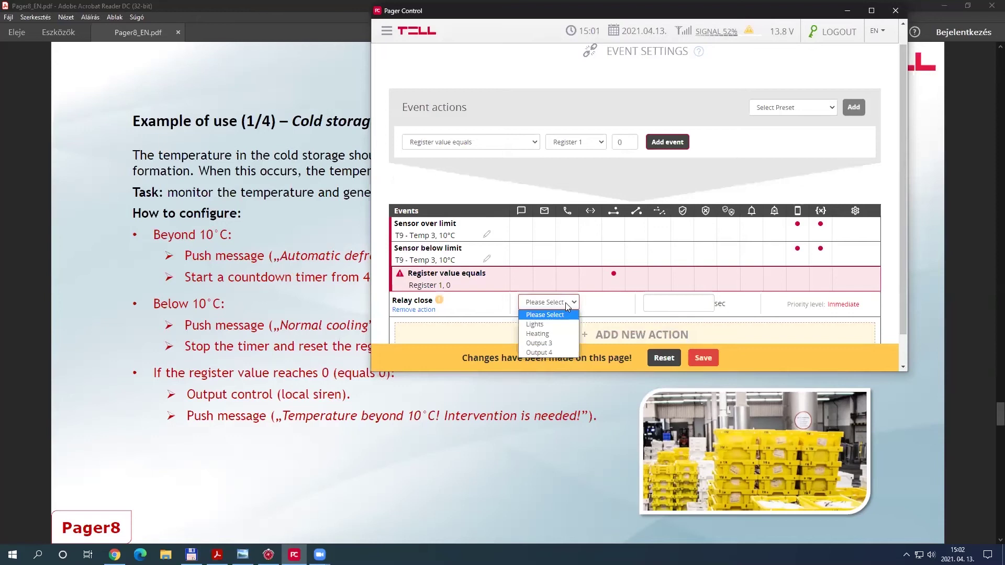
pyautogui.click(549, 343)
pyautogui.click(690, 298)
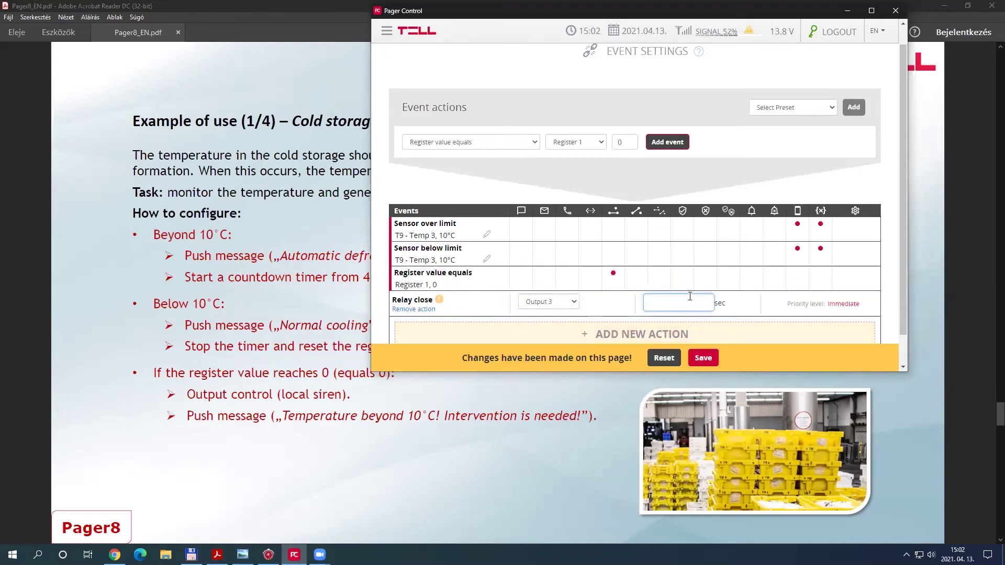
pyautogui.write('180')
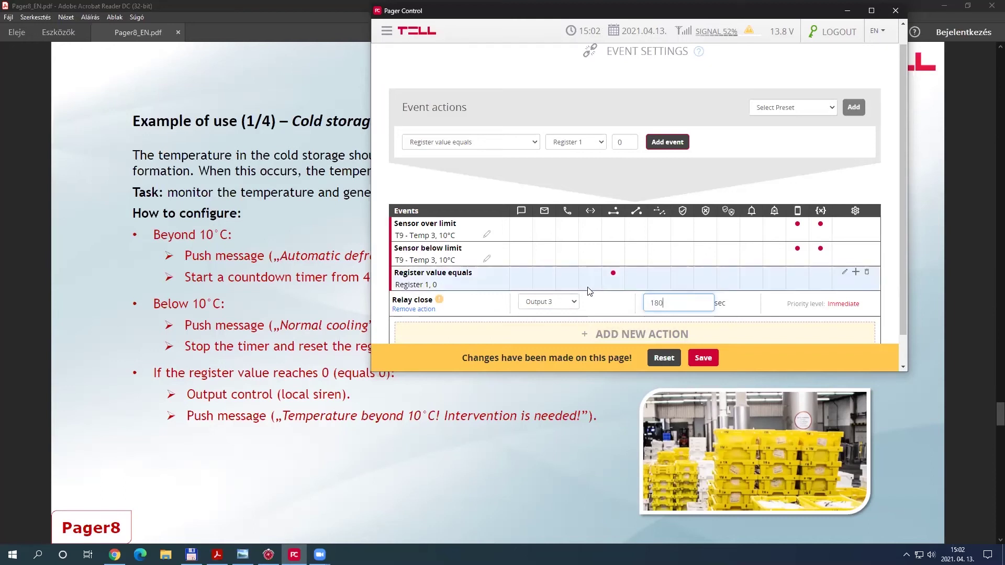
pyautogui.click(601, 306)
# - Add a Push notification action with the message "Temperature beyond 10C! Intervention is needed!" to the Register value equals event, and collapse its details
pyautogui.scroll(-1, 487, 312)
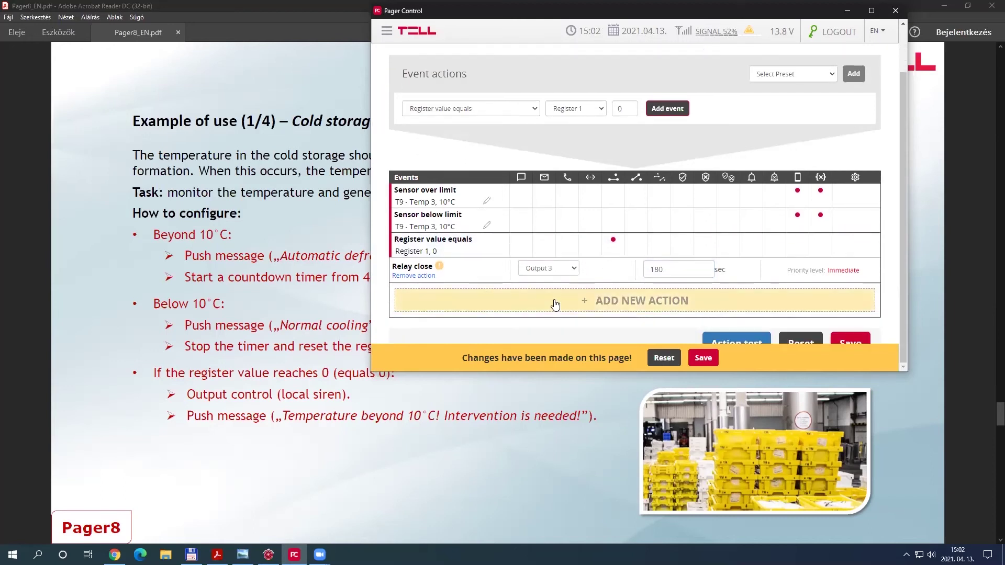
pyautogui.click(522, 306)
pyautogui.click(539, 306)
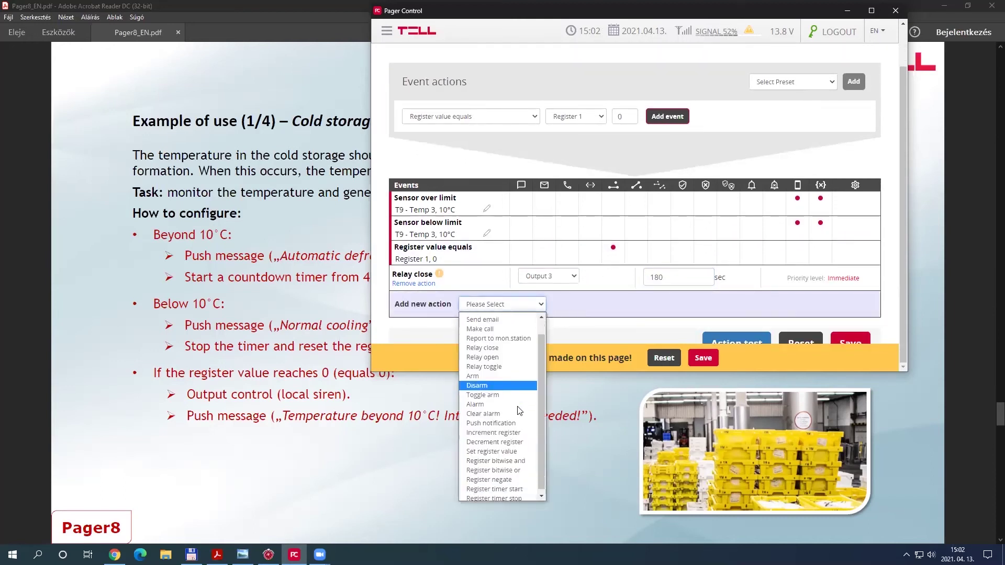
pyautogui.scroll(-1, 497, 456)
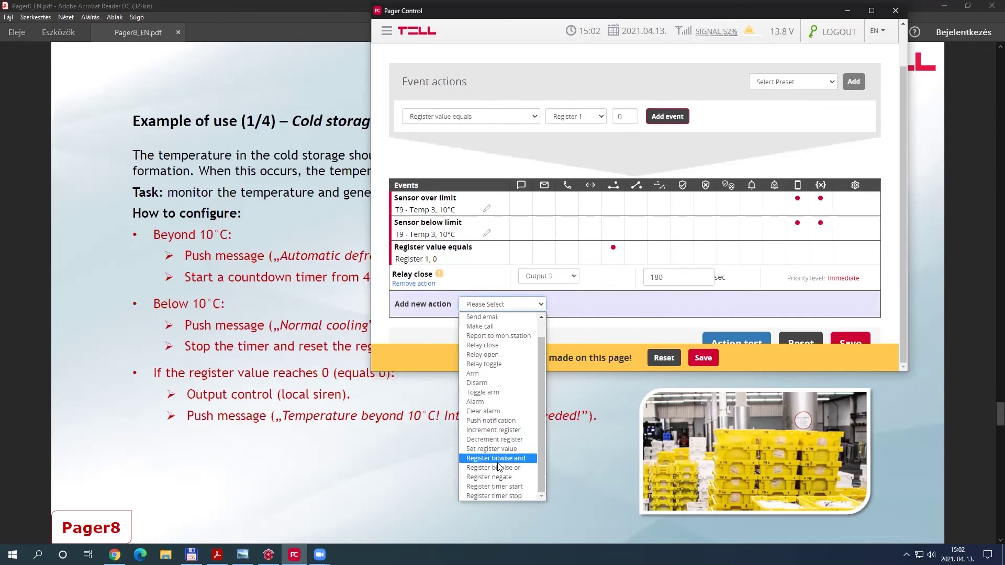
pyautogui.click(499, 420)
pyautogui.click(527, 300)
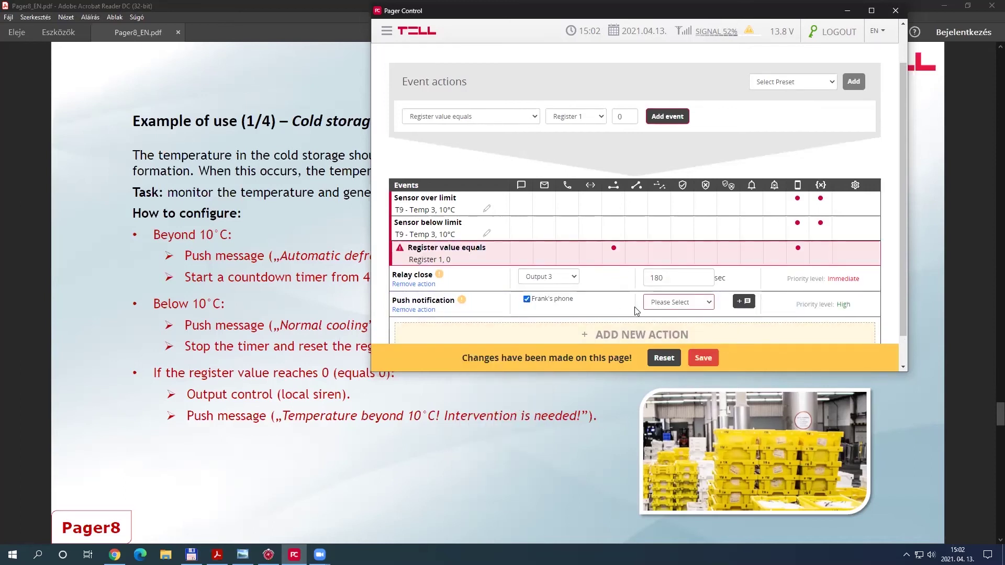
pyautogui.click(677, 302)
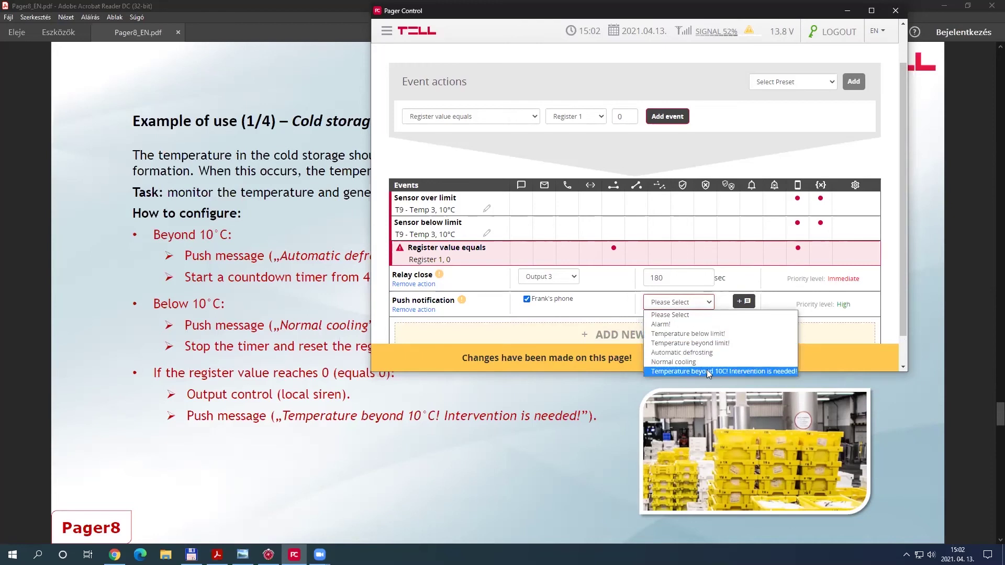
pyautogui.click(728, 370)
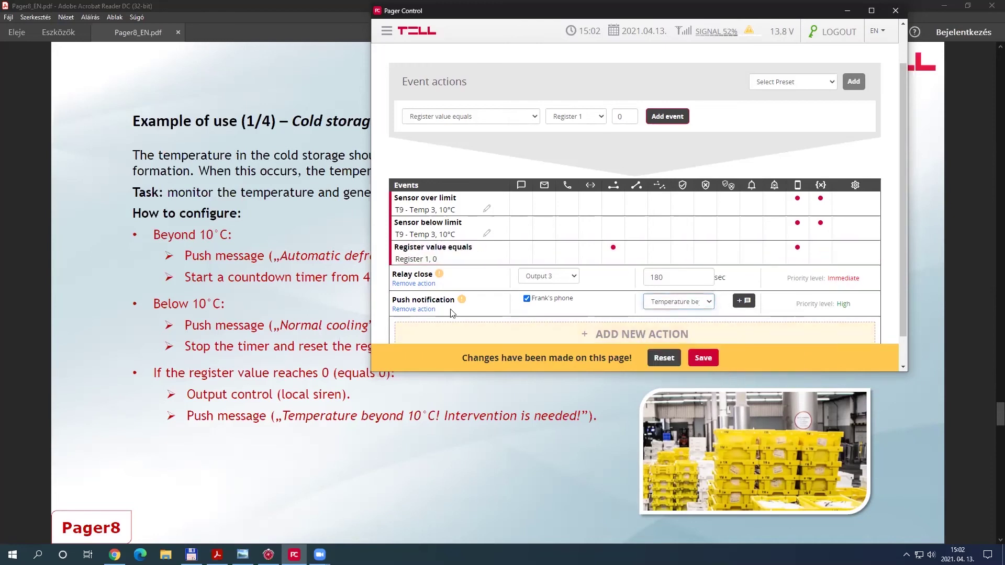
pyautogui.click(471, 257)
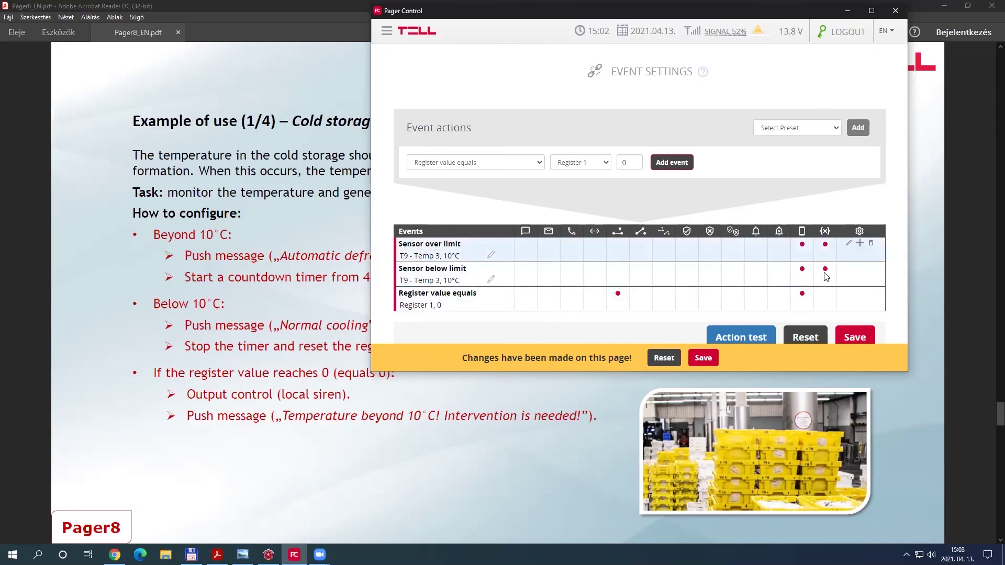
# - Review the Sensor below limit event's actions, its limit value, and the register choices of its Set register value action
pyautogui.moveTo(826, 245)
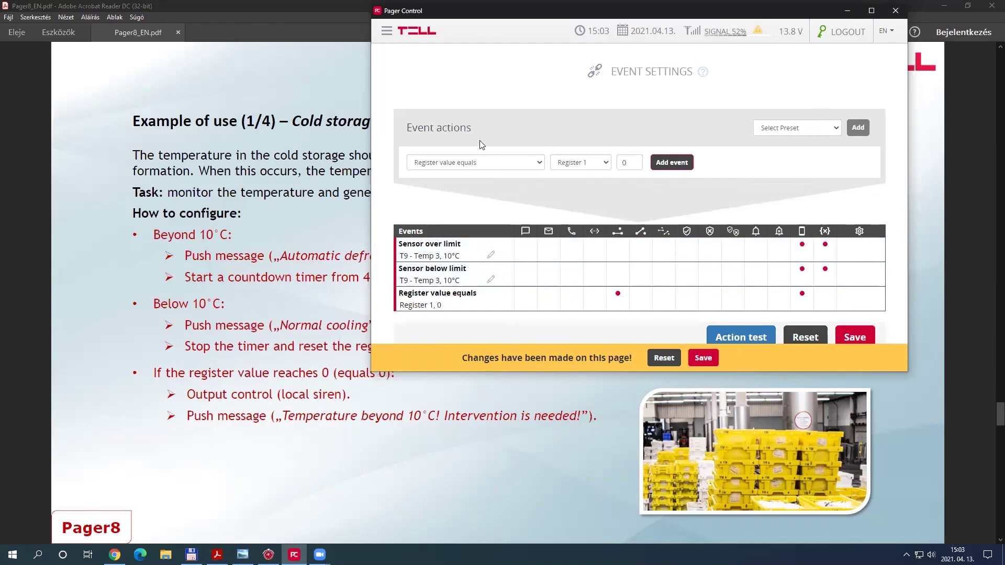
pyautogui.click(426, 275)
pyautogui.scroll(-2, 462, 287)
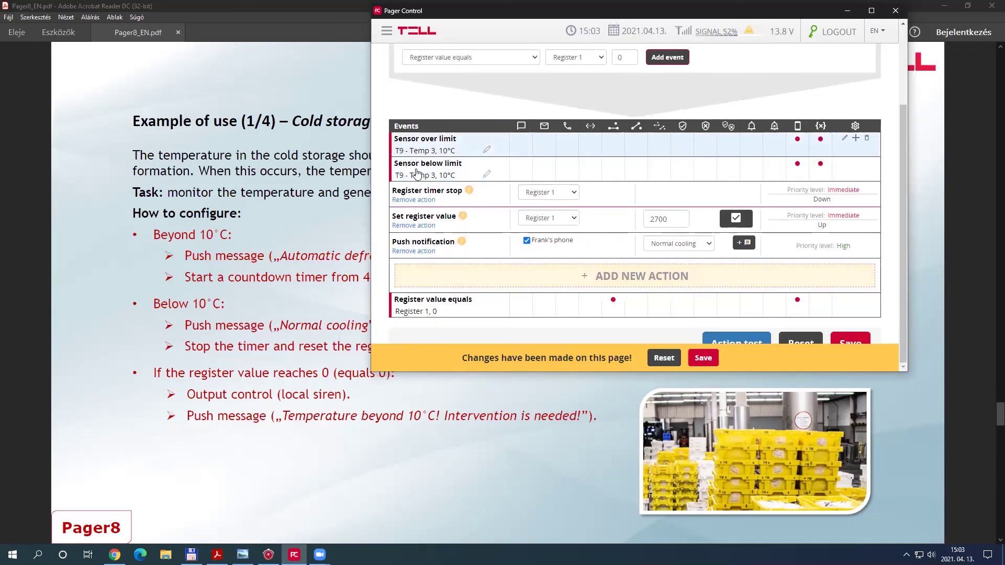
pyautogui.click(486, 175)
pyautogui.moveTo(603, 149); pyautogui.dragTo(566, 152)
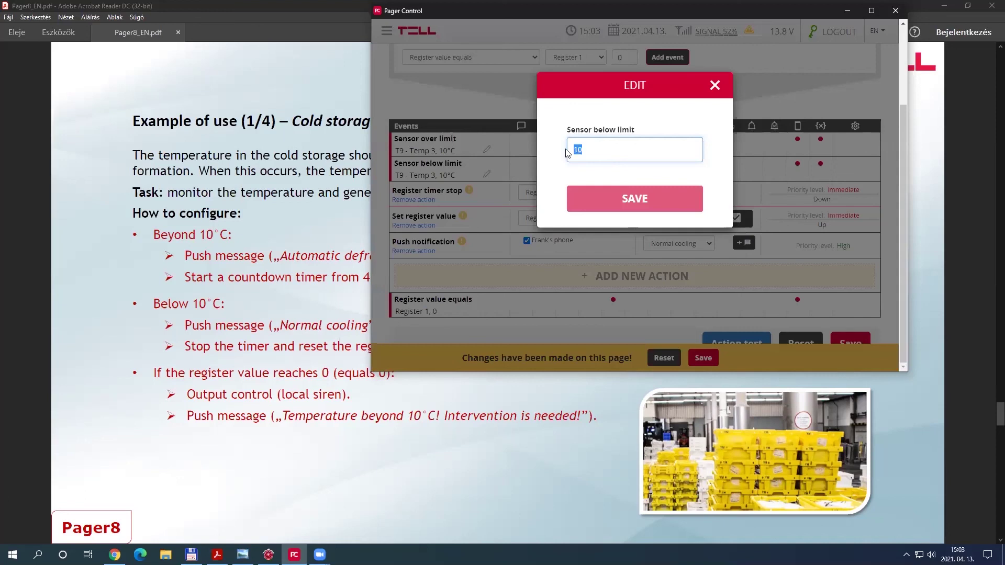
pyautogui.click(714, 85)
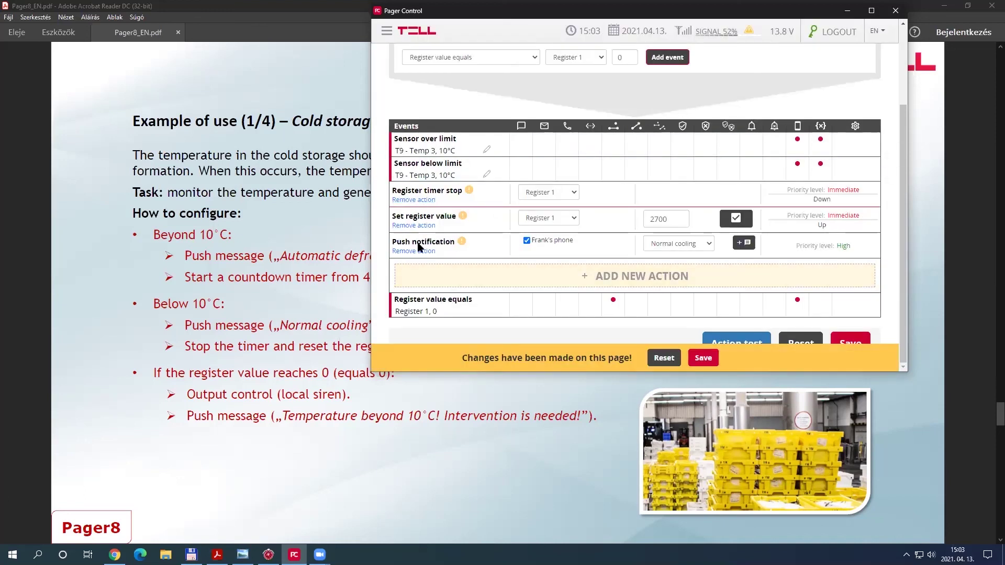
pyautogui.click(561, 219)
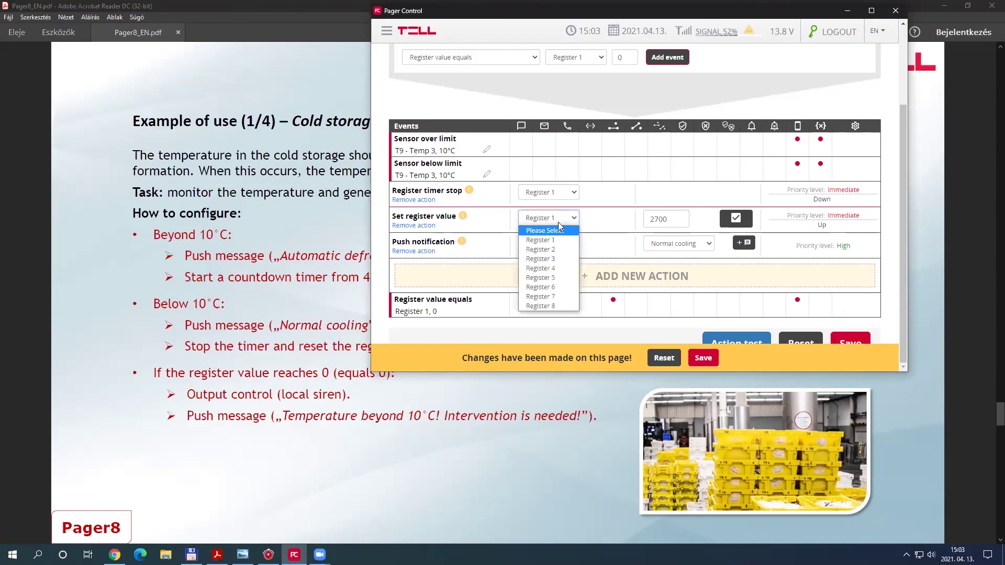
pyautogui.click(564, 220)
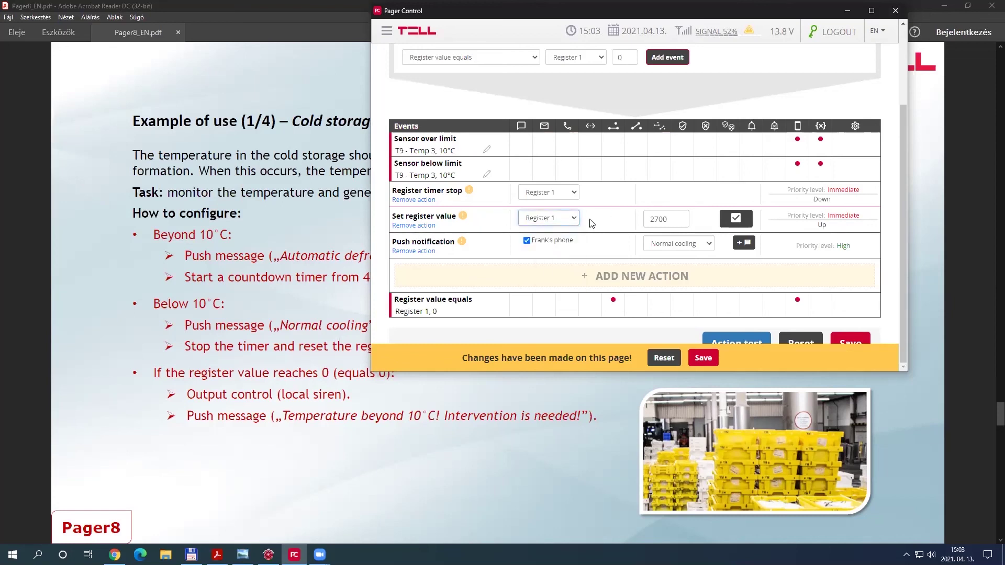